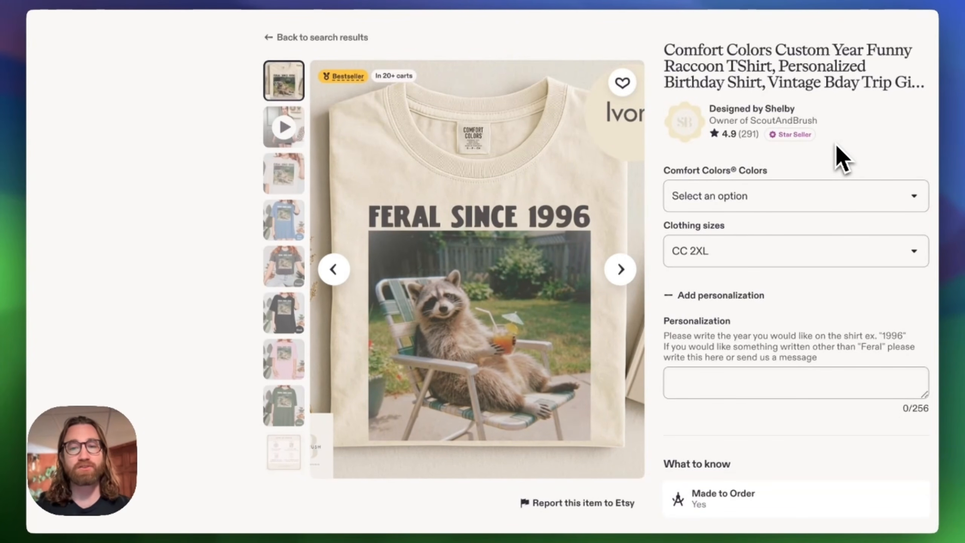
- Examine the competitor listing's personalization field and its EHunt sales, revenue and tag statistics
click(724, 381)
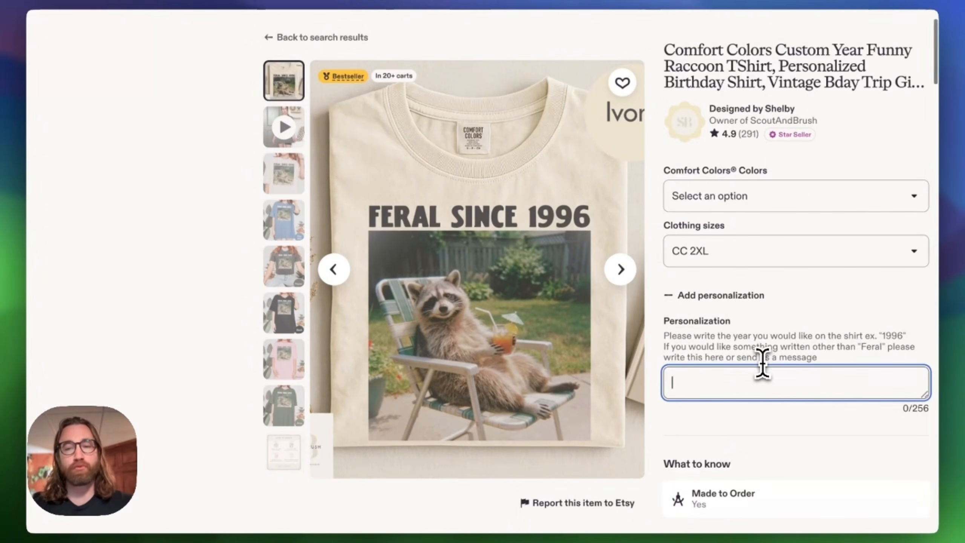
scroll(763, 364, down, 12)
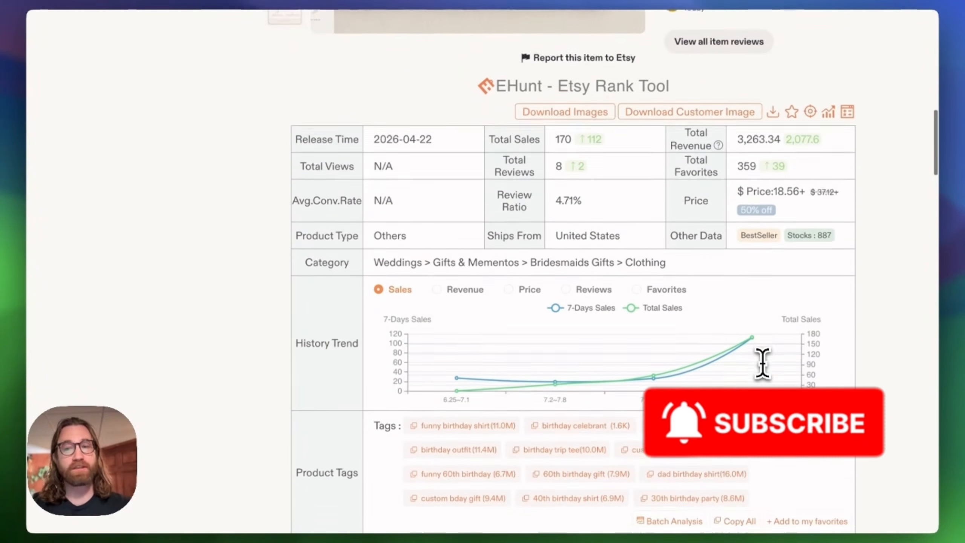
scroll(763, 364, down, 4)
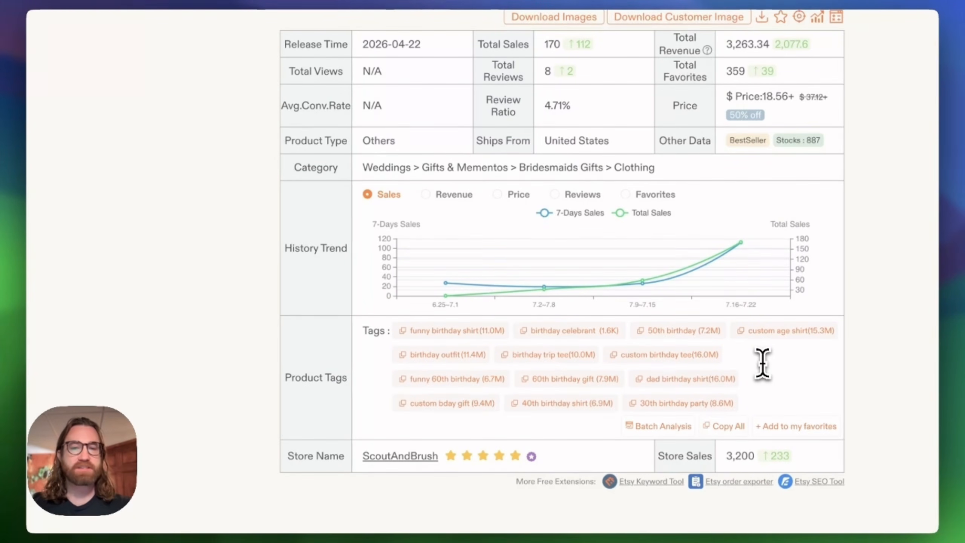
scroll(763, 364, up, 1)
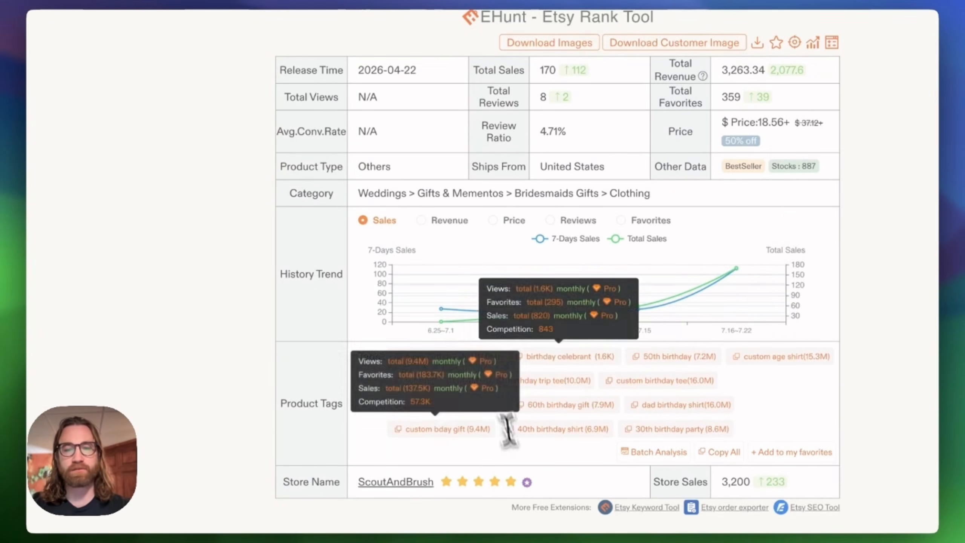
mouse_move(737, 275)
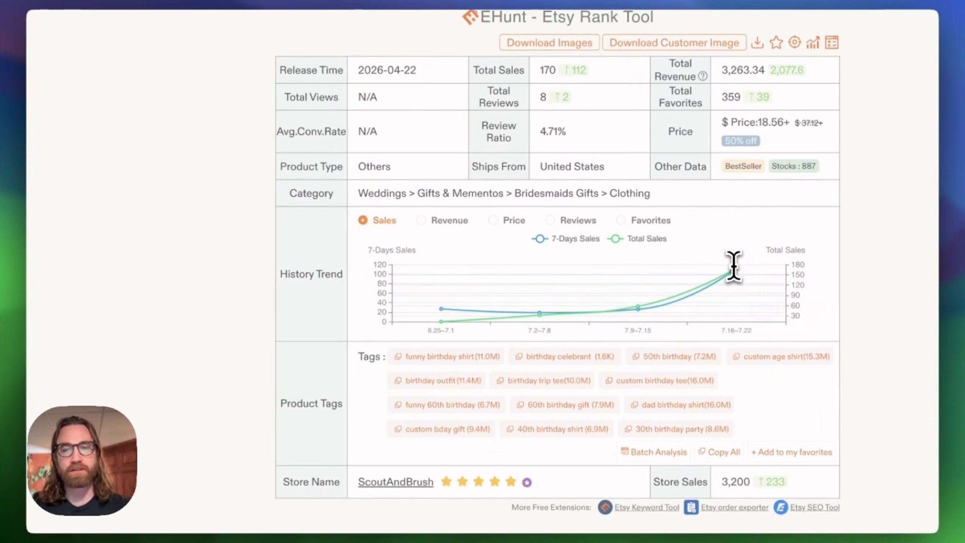
- Review the listing's item details, buyer reviews and review counts in the EHunt table
scroll(763, 224, up, 7)
scroll(764, 224, up, 1)
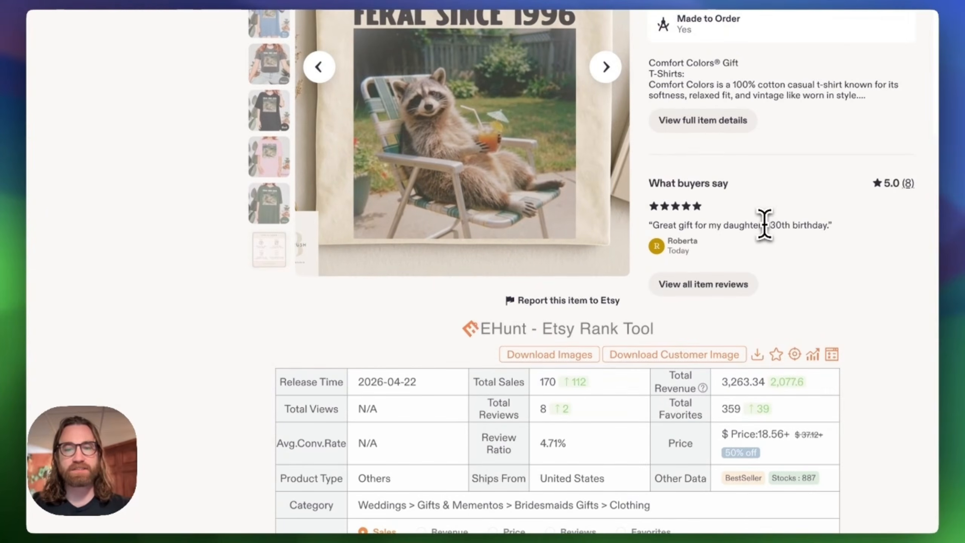
scroll(764, 224, down, 3)
scroll(765, 224, up, 1)
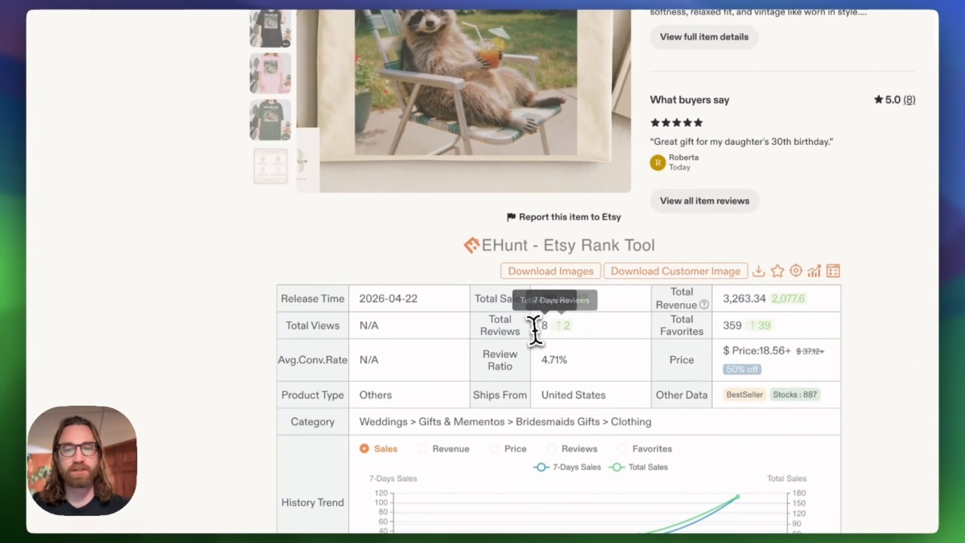
scroll(724, 335, up, 5)
scroll(725, 334, up, 2)
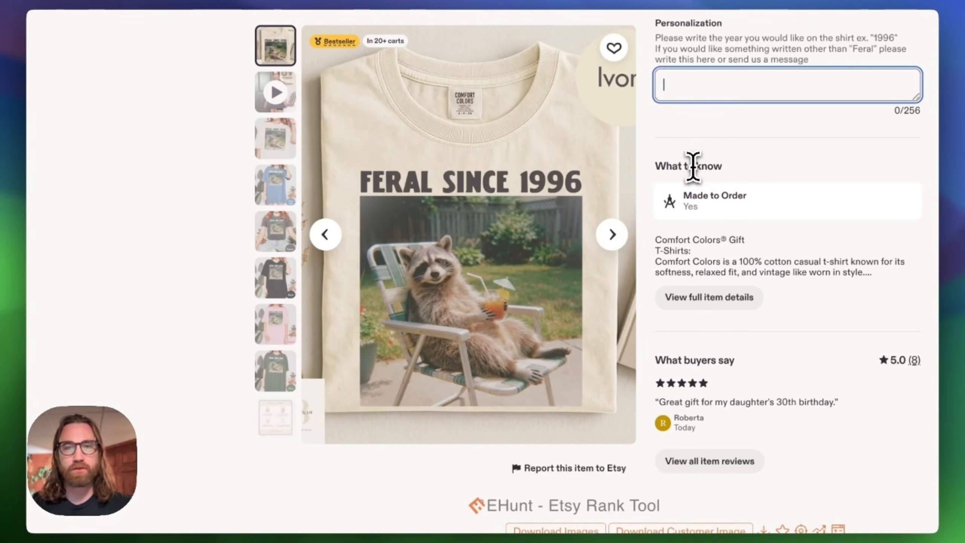
click(691, 126)
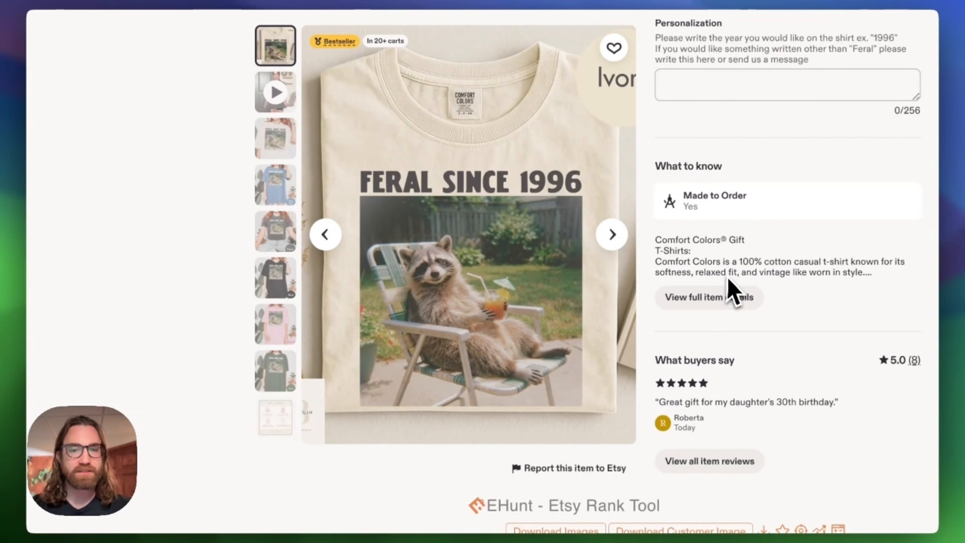
scroll(646, 298, up, 10)
scroll(646, 298, down, 2)
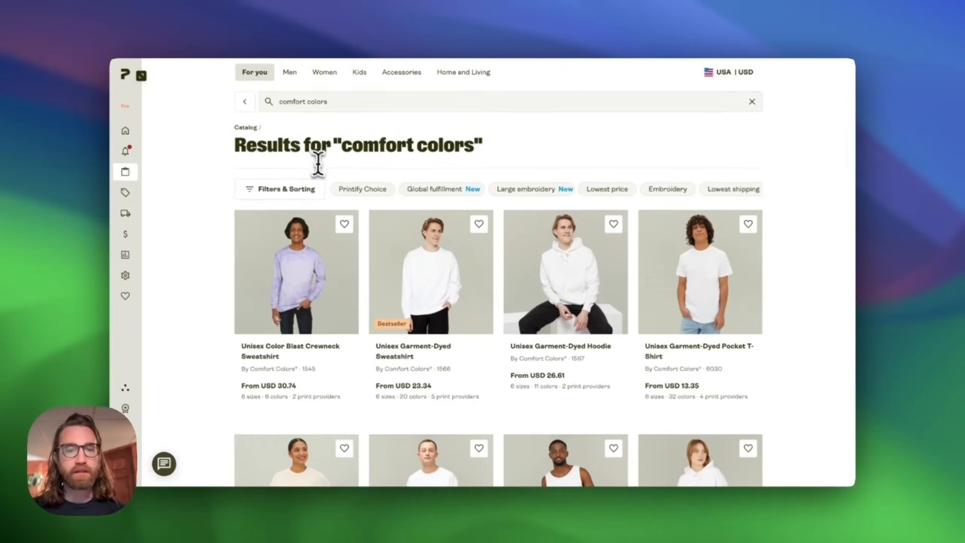
- Browse the Comfort Colors catalog and open the Unisex Garment-Dyed T-shirt
scroll(387, 210, down, 3)
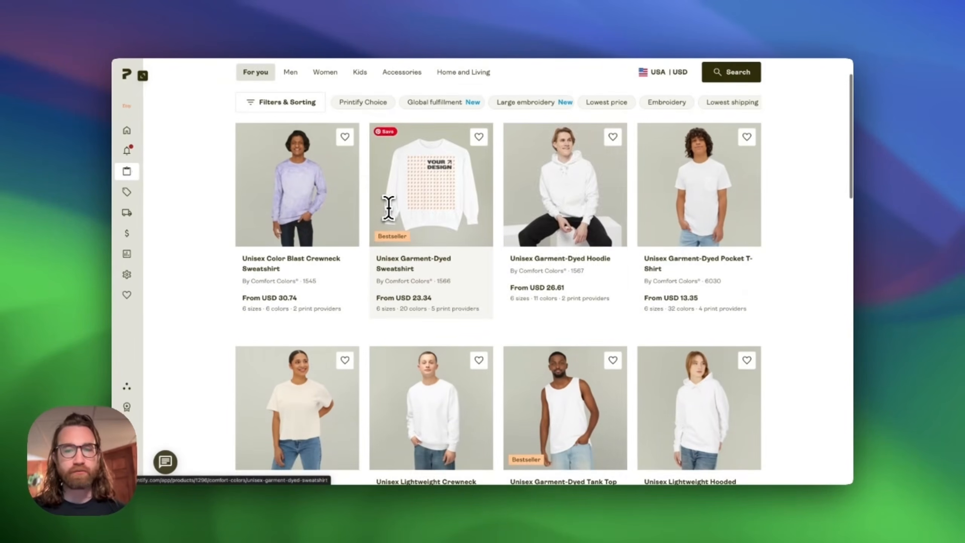
scroll(525, 216, down, 3)
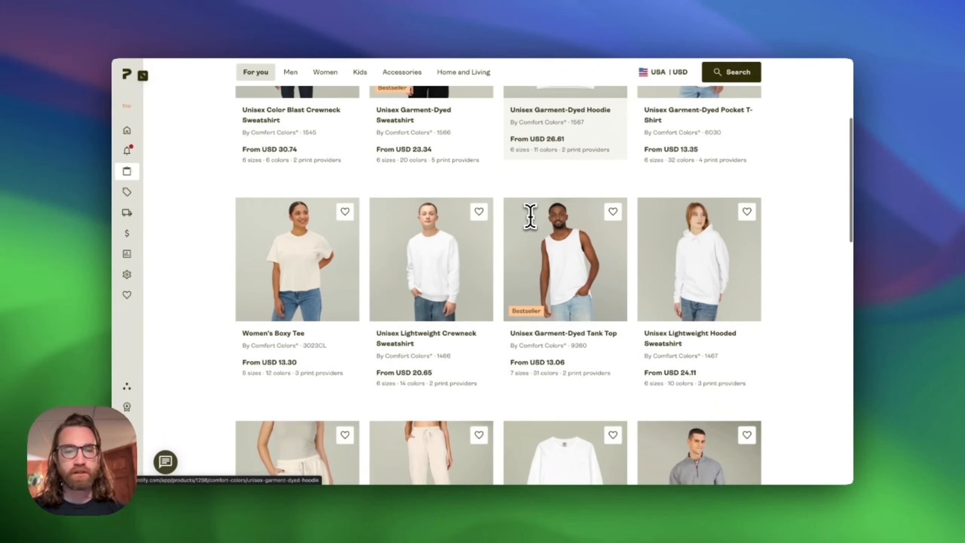
scroll(530, 216, up, 2)
scroll(531, 218, up, 5)
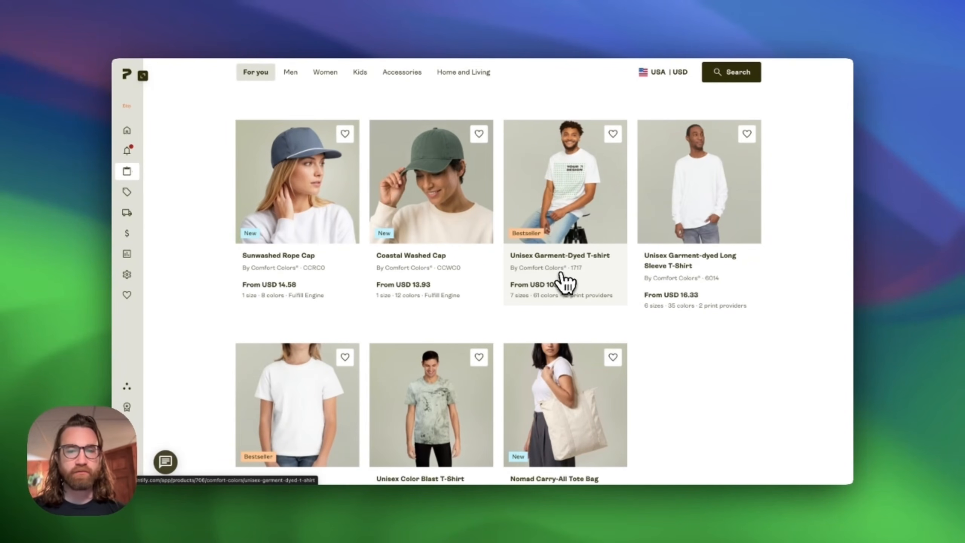
click(573, 189)
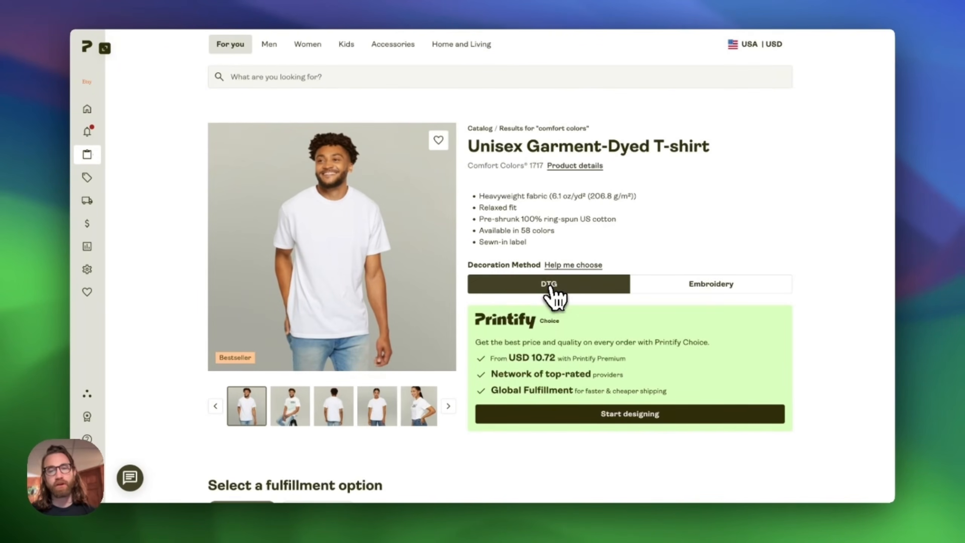
- Choose the DTG decoration method and start designing the T-shirt
click(671, 285)
click(597, 286)
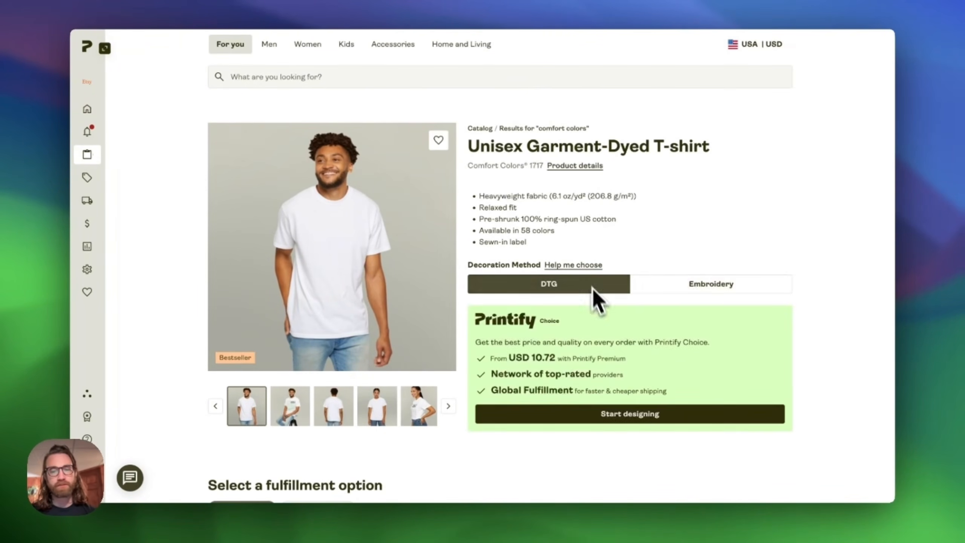
click(631, 407)
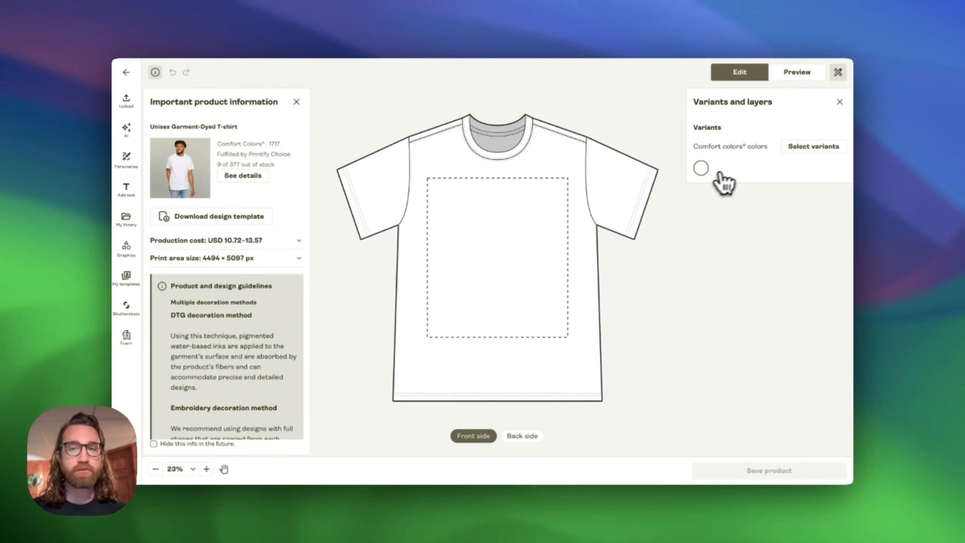
- Select the Black, Blue Jean, True Navy, Berry and Seafoam color variants, deselecting White
click(812, 148)
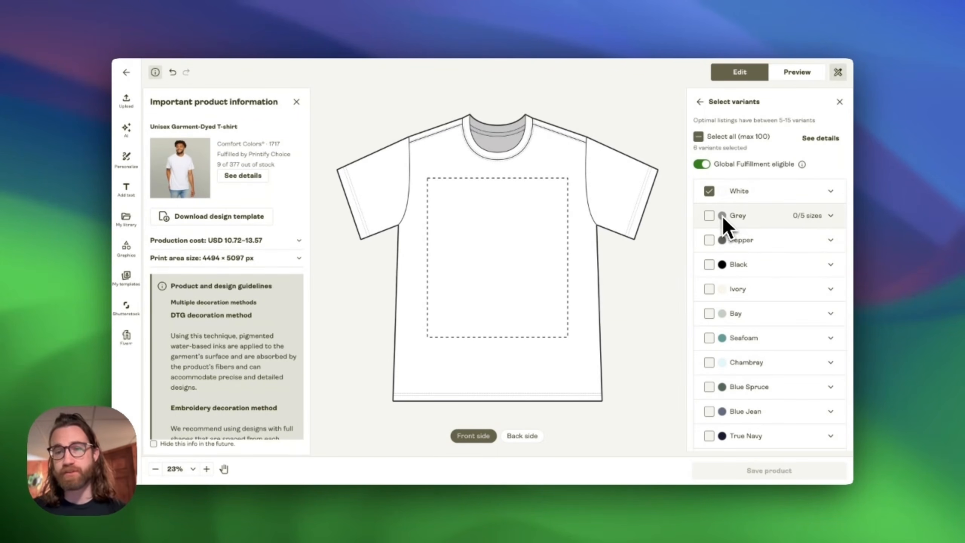
click(710, 264)
click(734, 178)
scroll(768, 289, down, 3)
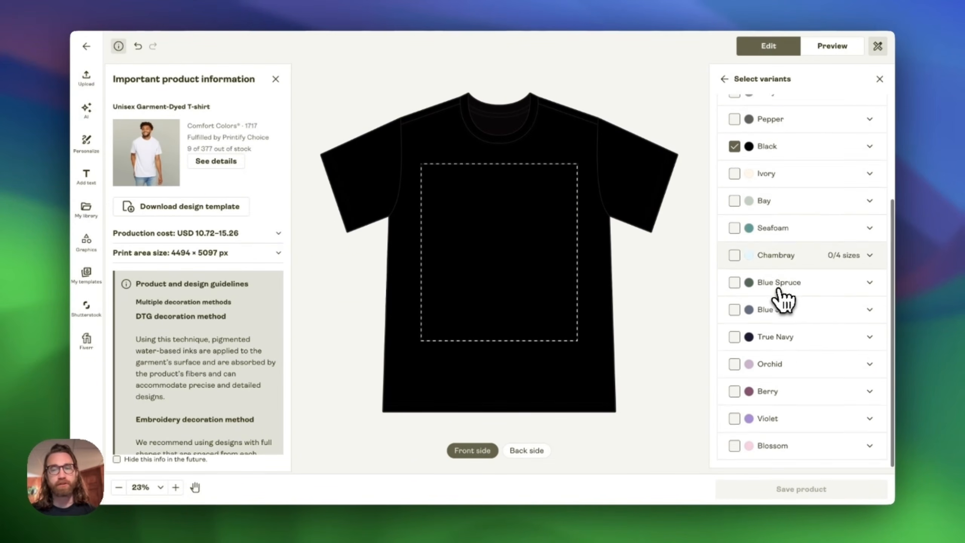
click(734, 310)
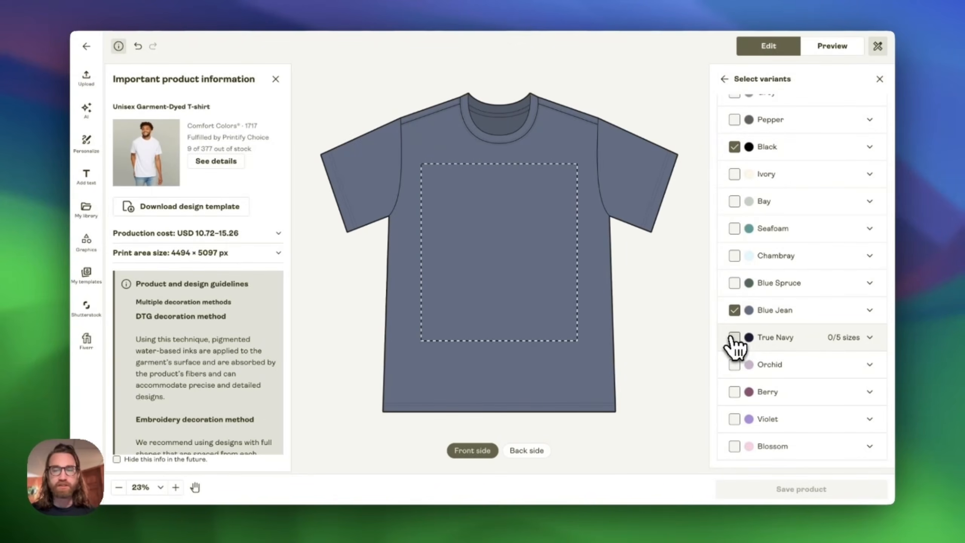
click(734, 338)
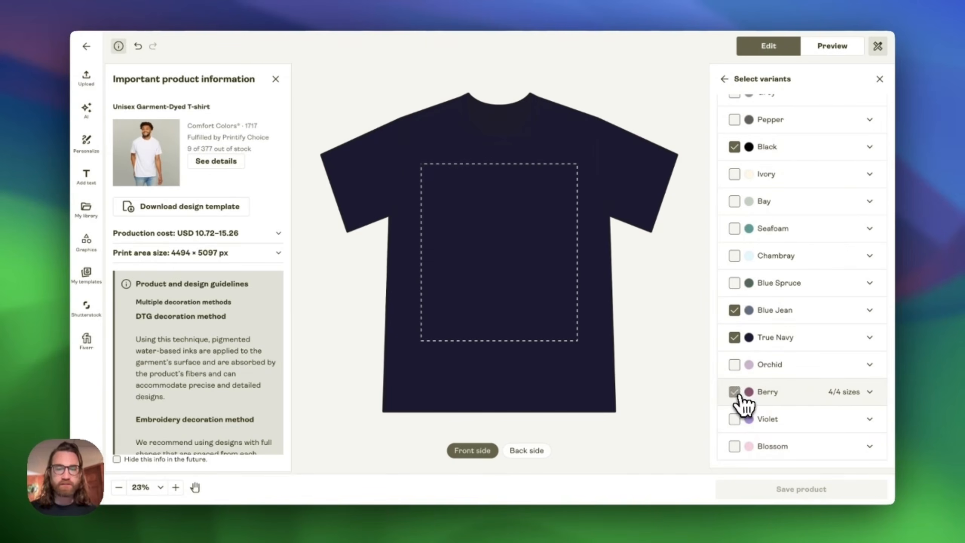
click(736, 394)
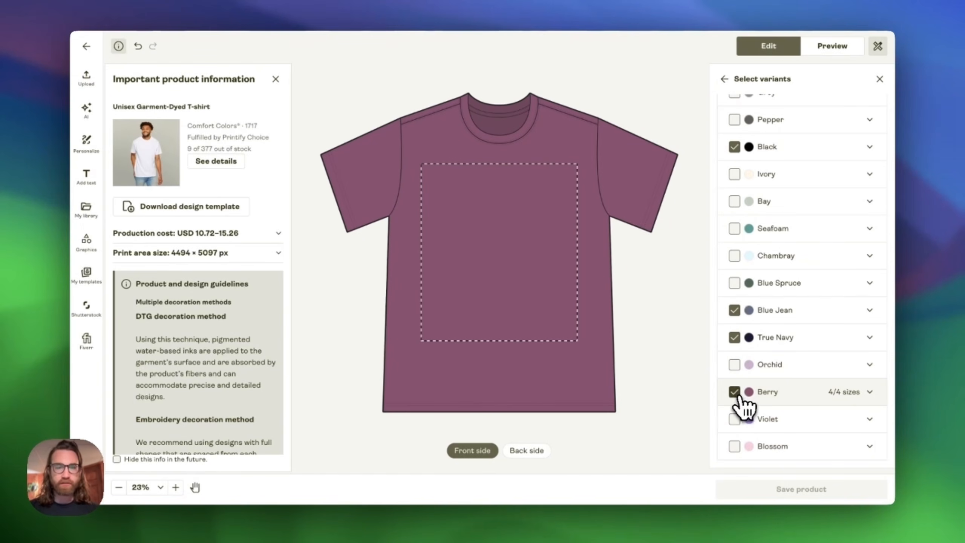
click(734, 230)
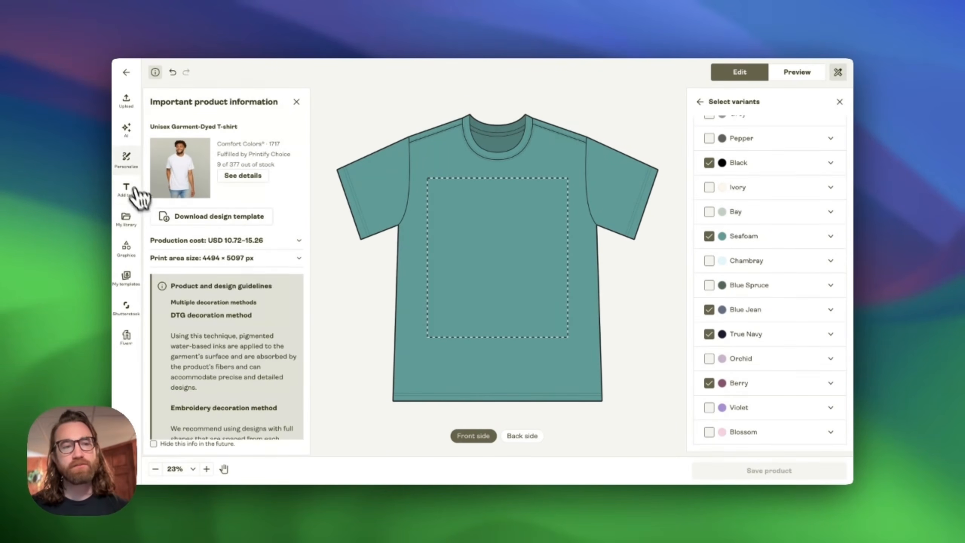
- Add a personalizable text layer and move it near the top of the print area
click(126, 159)
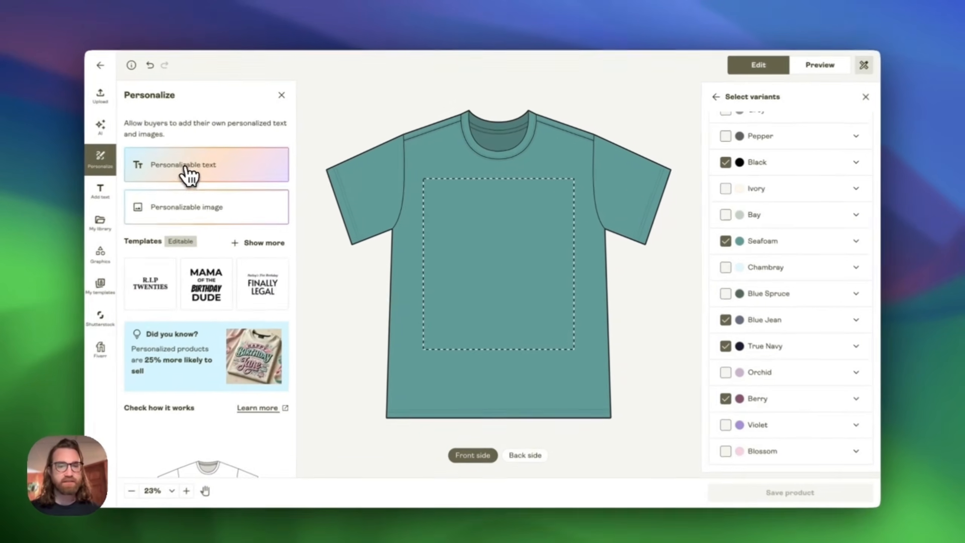
click(207, 172)
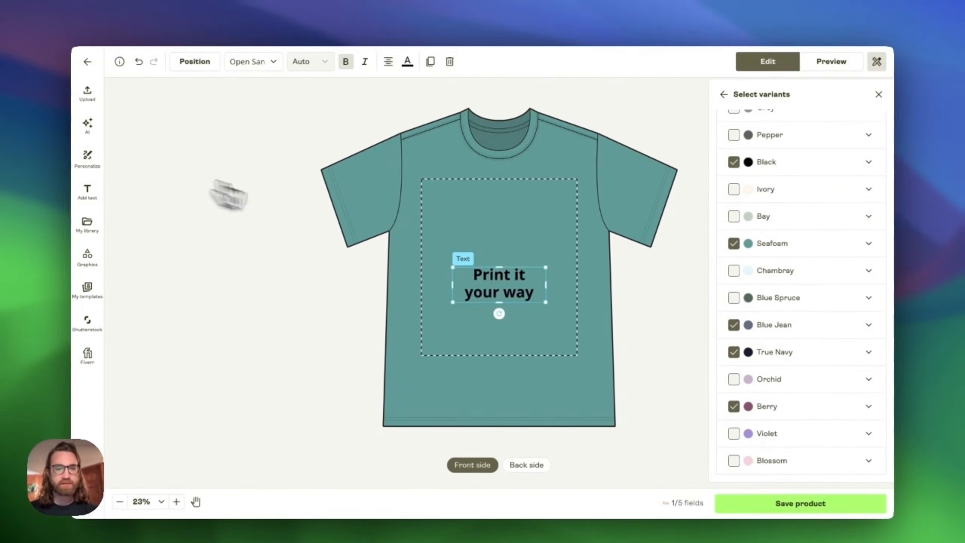
drag(523, 287, 510, 212)
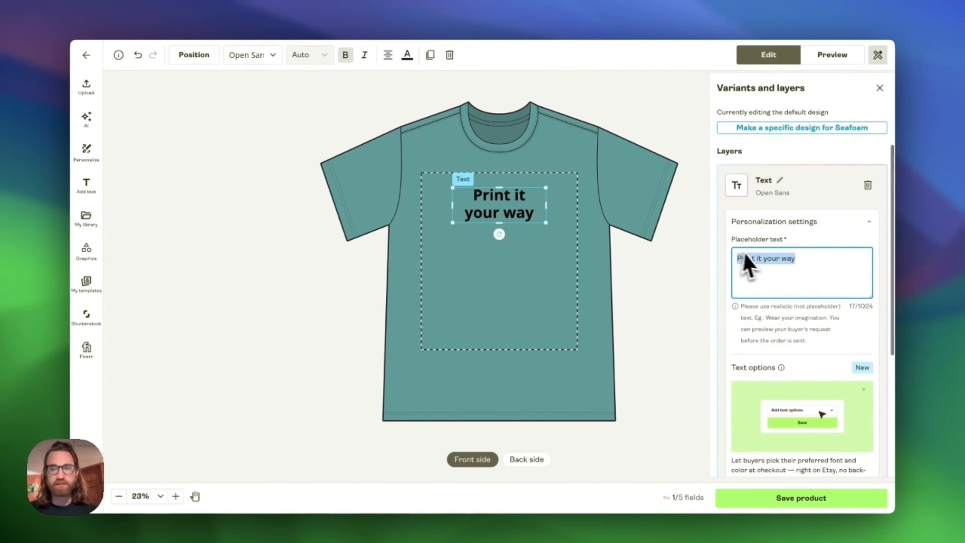
- Set the placeholder text to "Feral Since 1990"
drag(739, 258, 791, 295)
text(Feral Since)
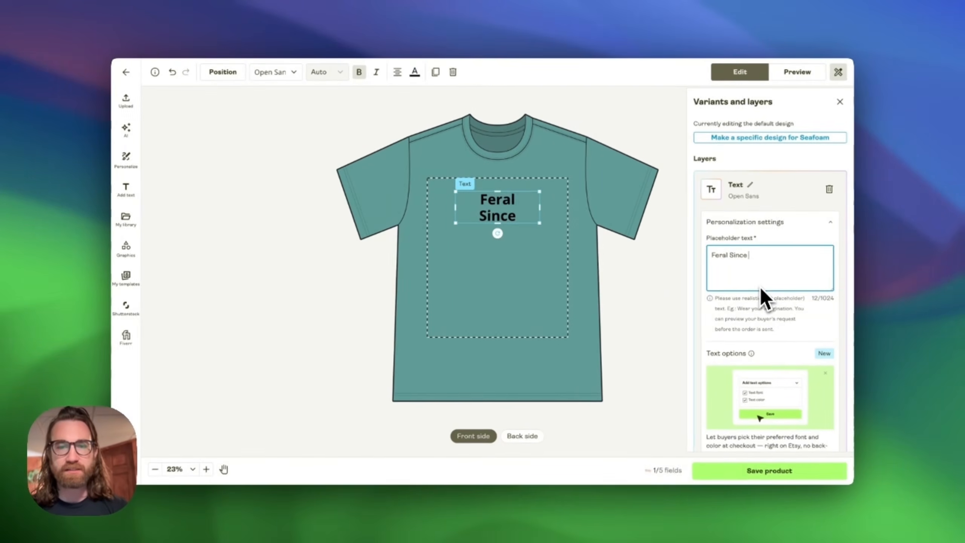
text( 1990)
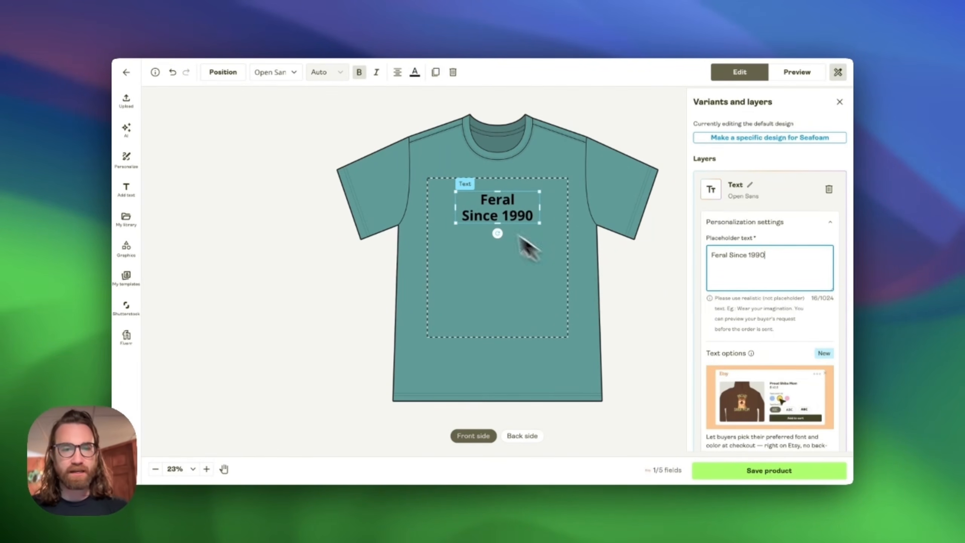
- Widen the text box so the text fits on one line across the print area
drag(455, 208, 451, 208)
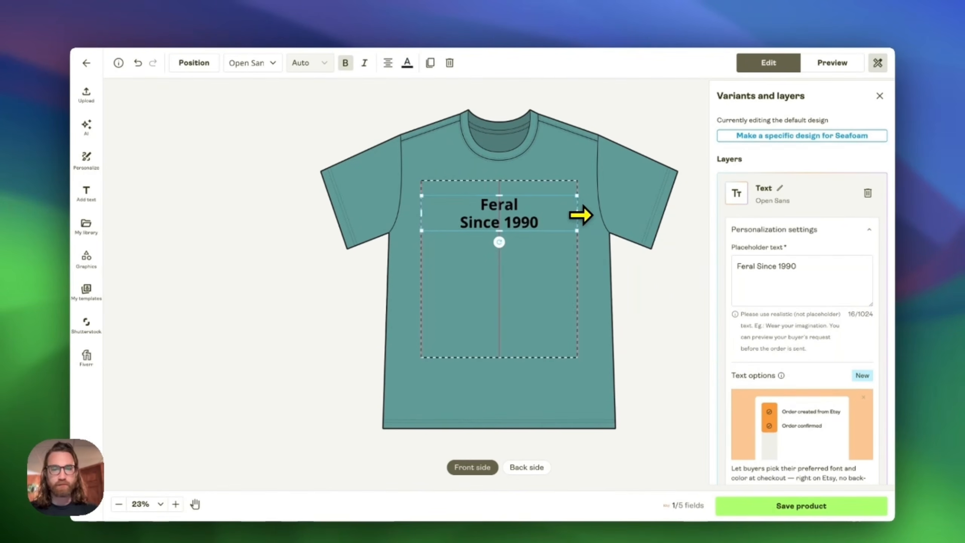
mouse_move(569, 209)
mouse_down()
mouse_move(584, 214)
mouse_move(578, 198)
mouse_move(554, 207)
mouse_up()
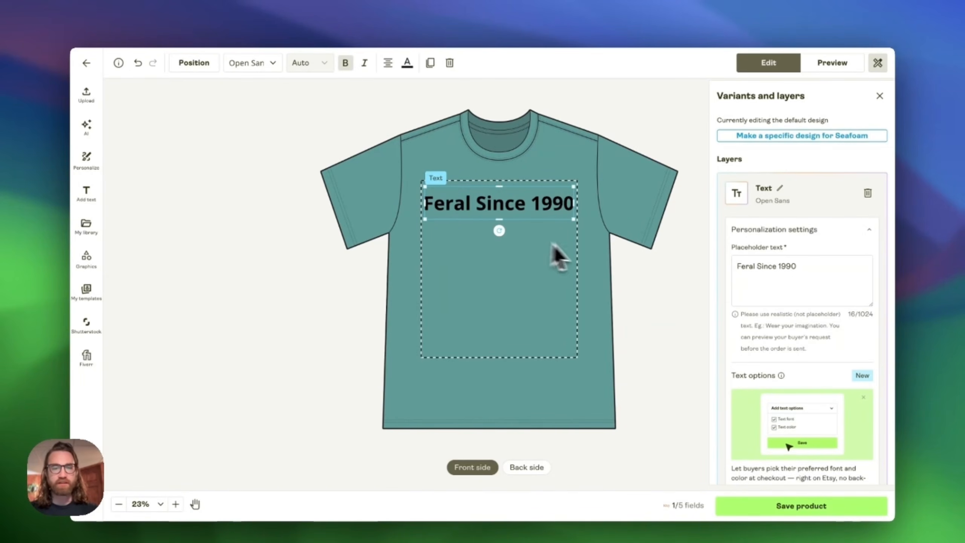
click(599, 243)
click(543, 209)
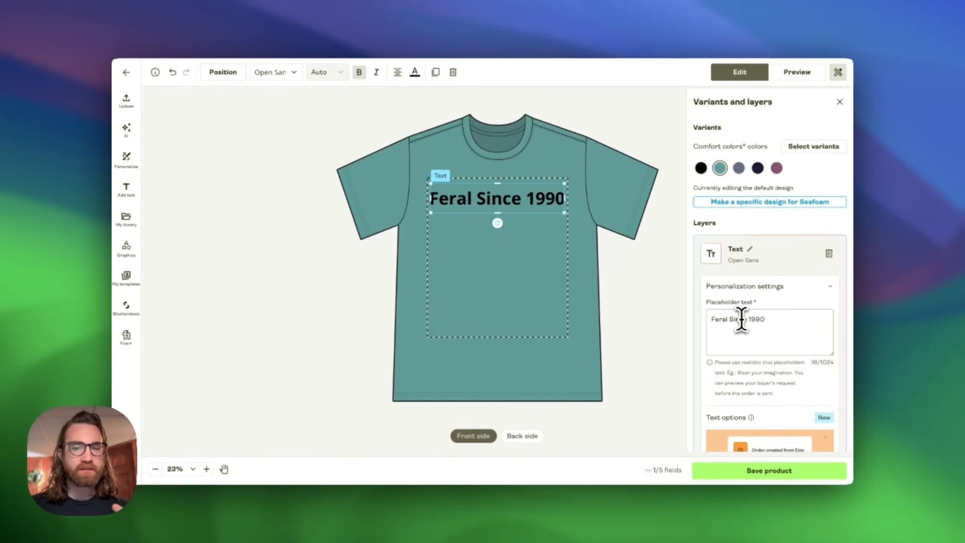
- Change the placeholder text to "1990" and move it to the upper right of the print area
drag(768, 322, 689, 321)
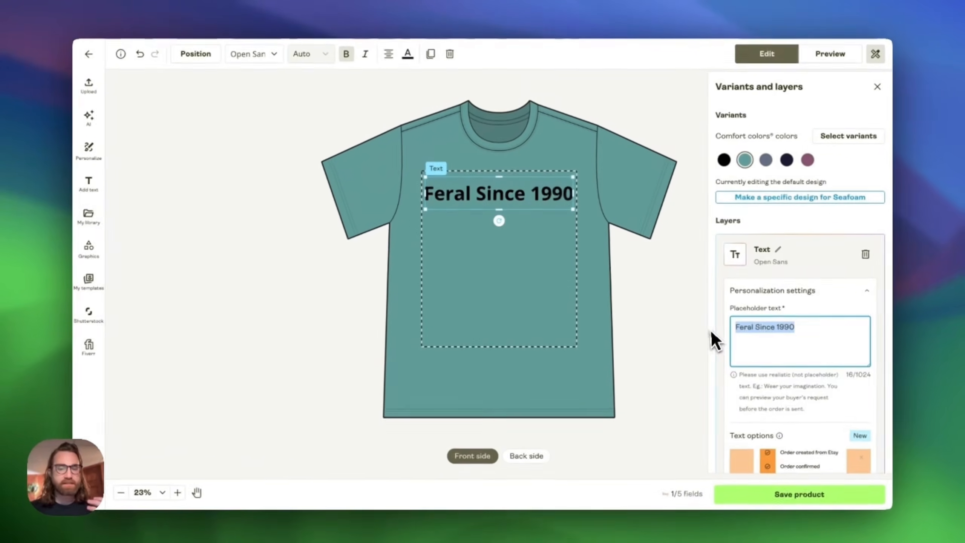
click(789, 355)
drag(782, 329, 705, 330)
text(1)
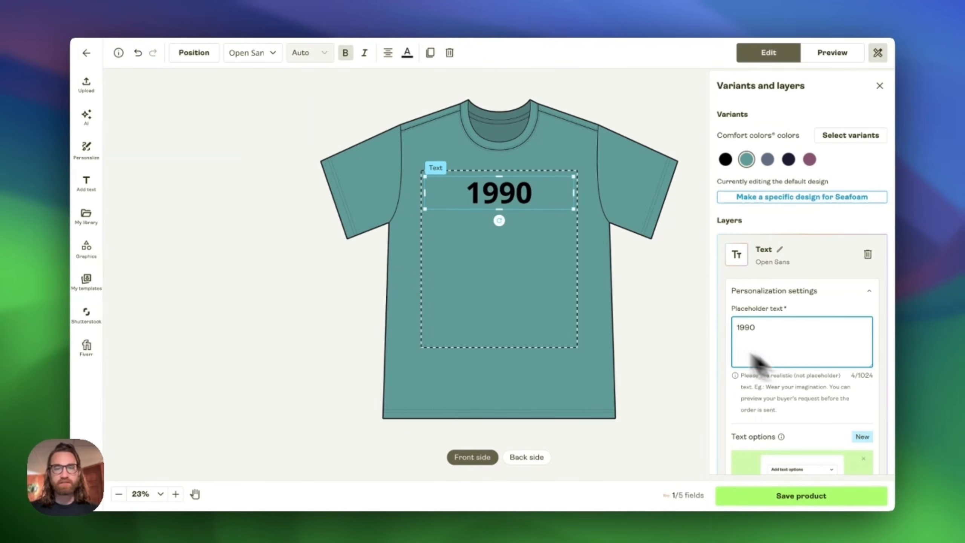
drag(425, 176, 536, 221)
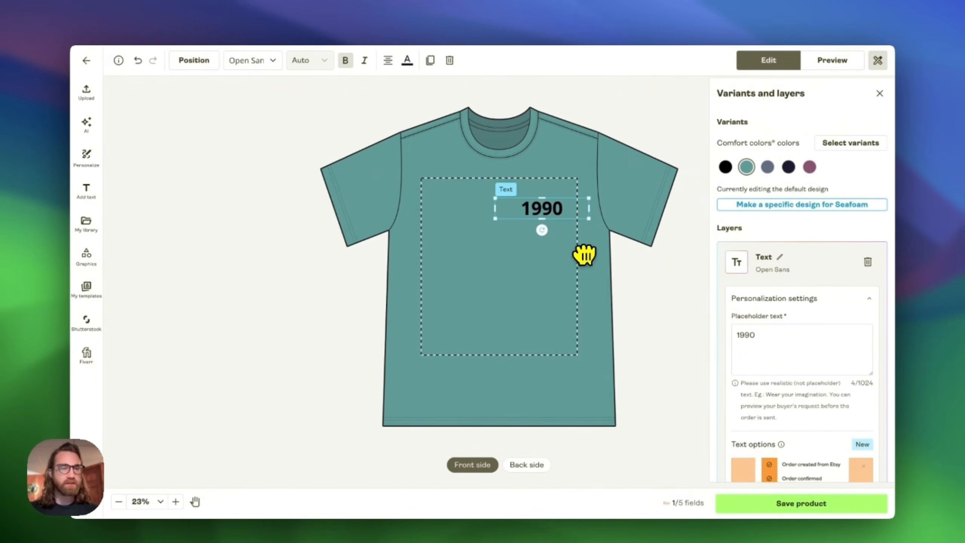
- Insert the Sweet Dreams curved text template and delete its "... ARE MADE OF FLEECE" layer
click(88, 192)
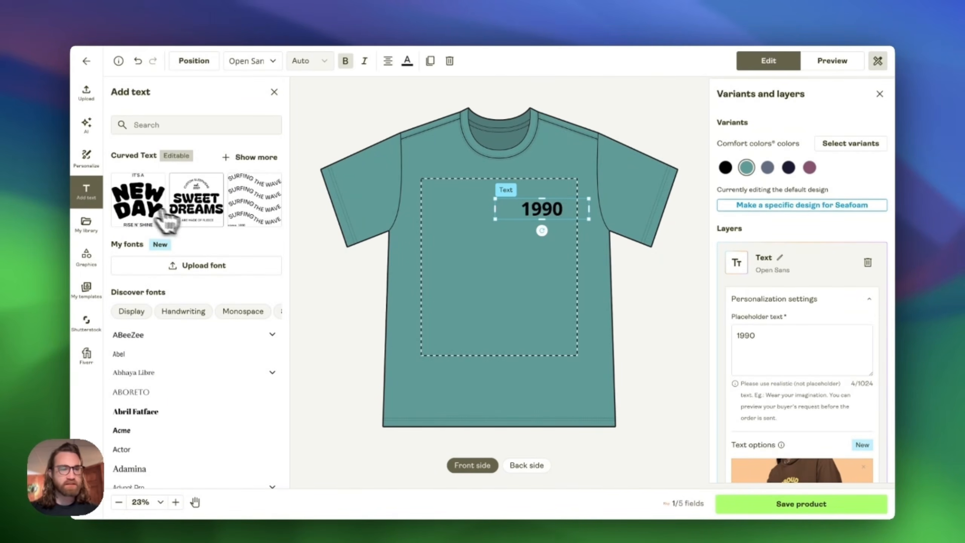
click(202, 222)
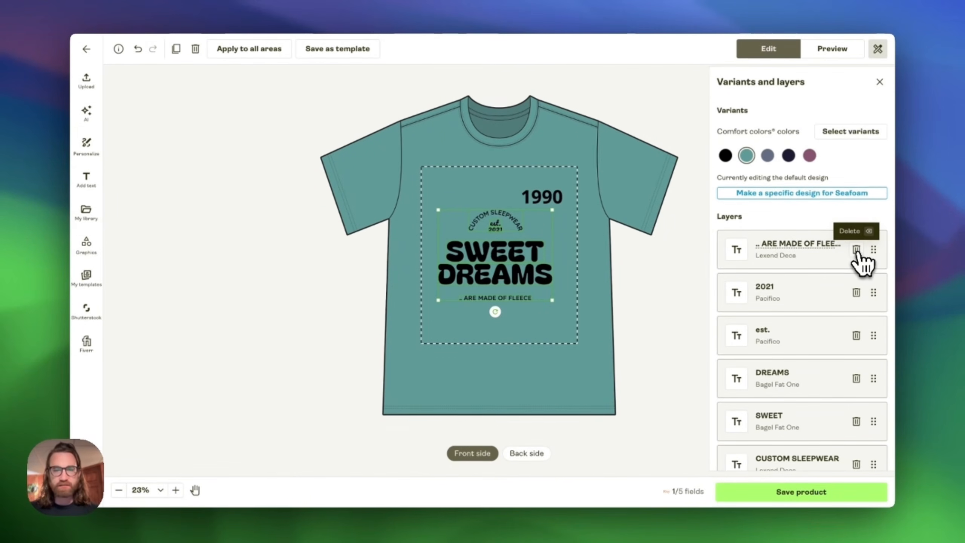
click(856, 251)
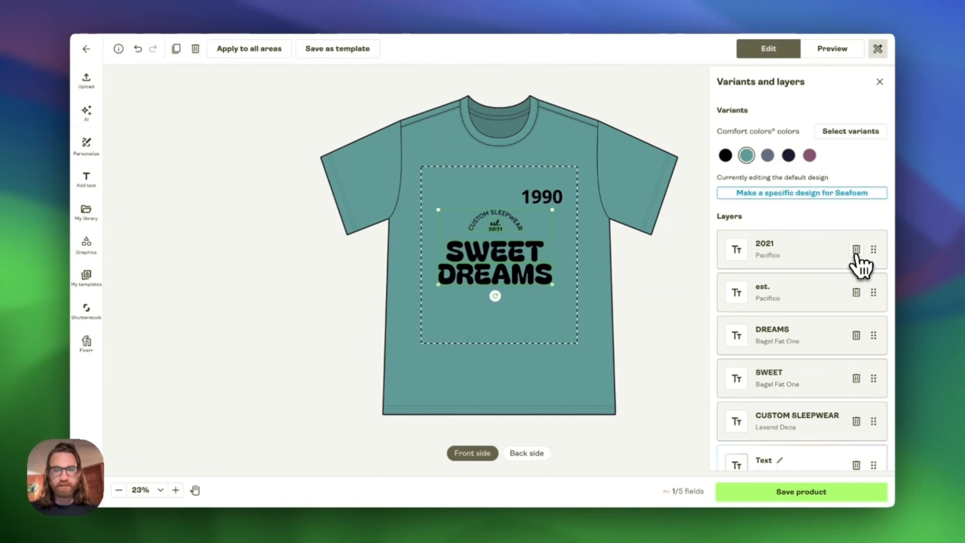
- Delete the template's est., 2021 and CUSTOM SLEEPWEAR text layers
click(856, 292)
click(856, 250)
click(856, 335)
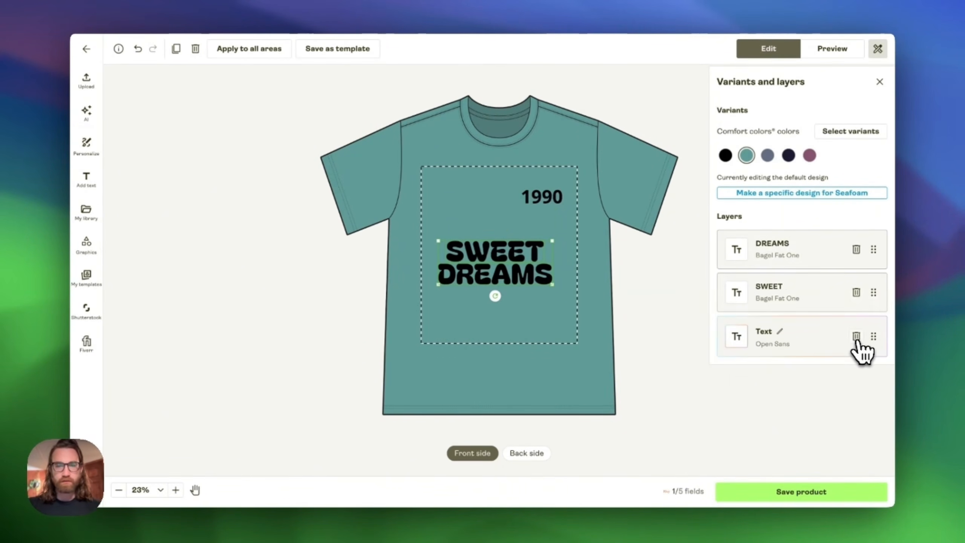
- Replace the SWEET DREAMS text with a single "FERAL SINCE" line and scale it down to size 132 near the top
drag(499, 259, 494, 232)
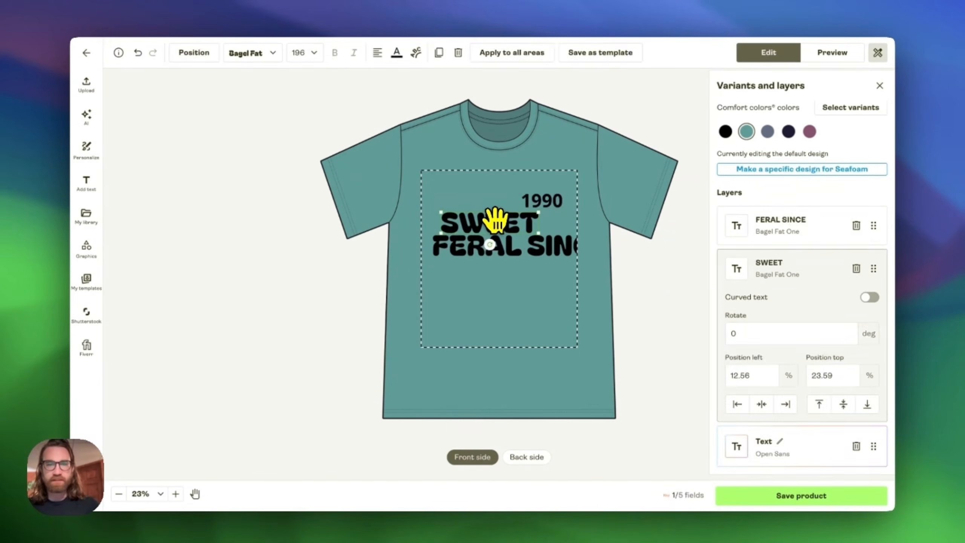
key(Delete)
drag(502, 241, 480, 248)
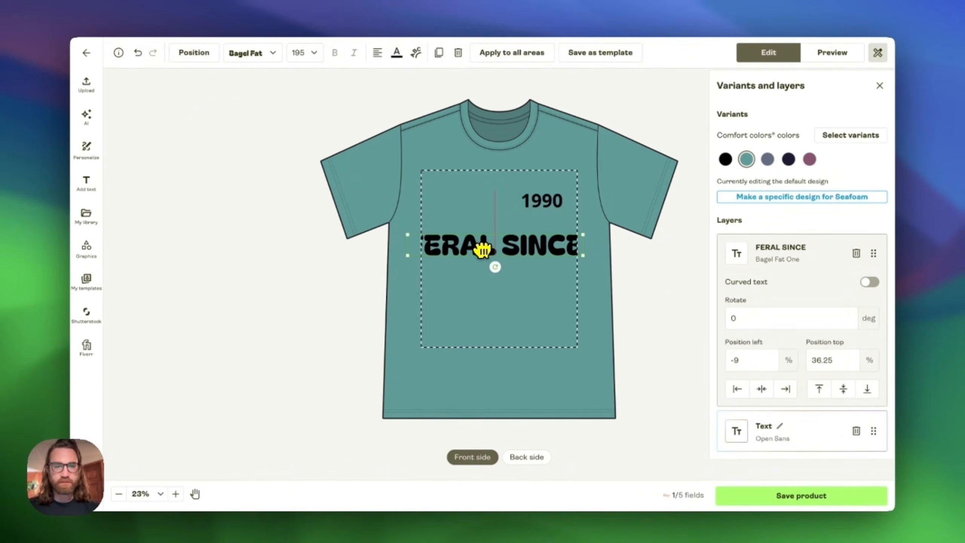
drag(589, 239, 524, 241)
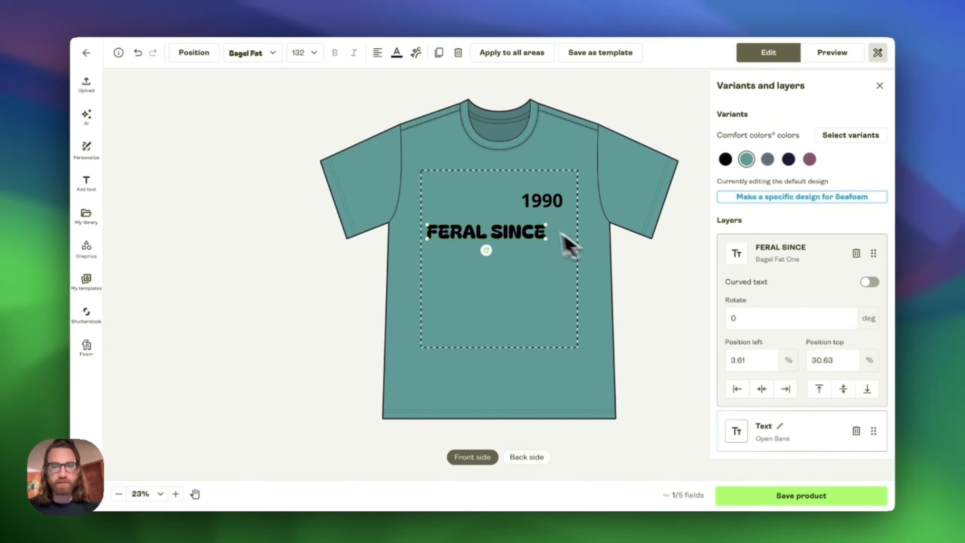
- Change the font of the 1990 year text to Bagel Fat One
click(536, 203)
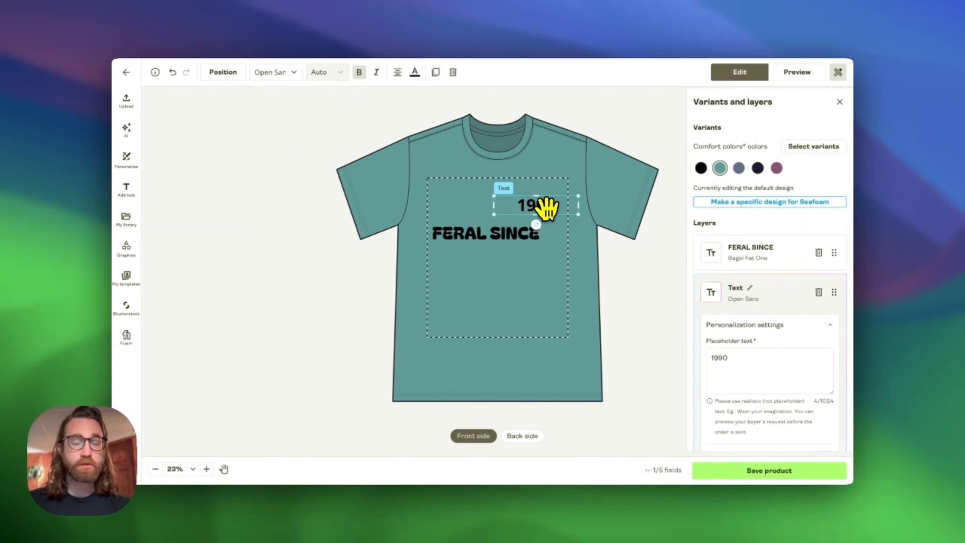
double_click(532, 205)
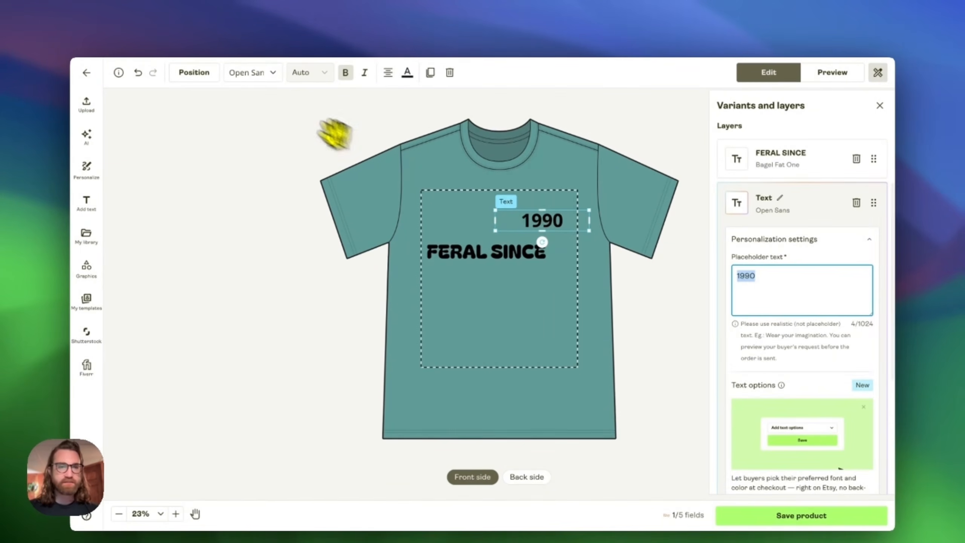
click(247, 73)
click(263, 97)
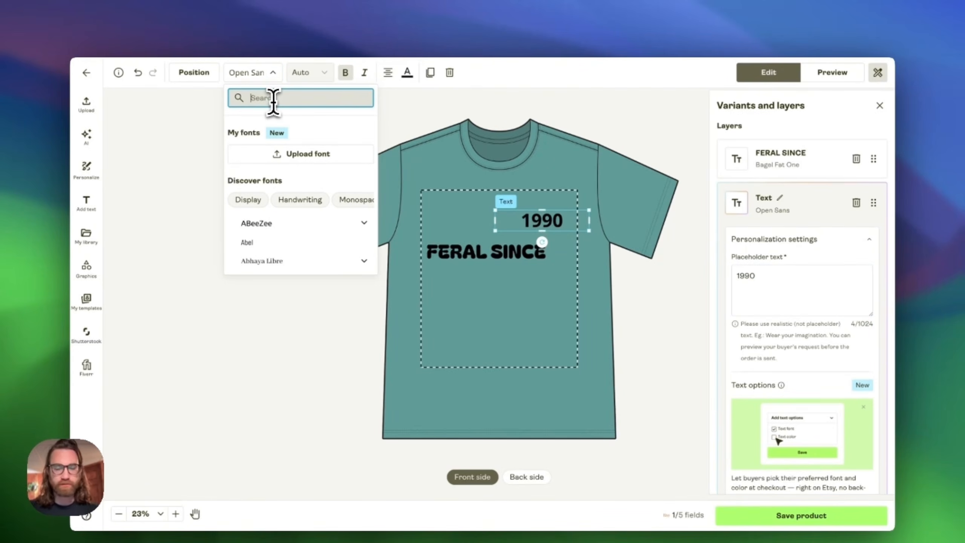
click(280, 222)
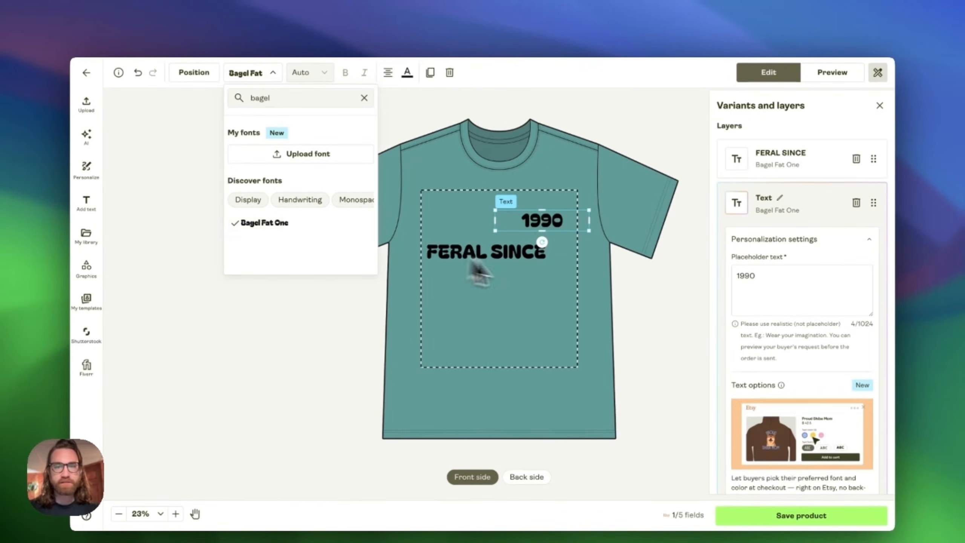
- Open the year layer's text options and review the Color and Font choices offered to buyers
click(500, 255)
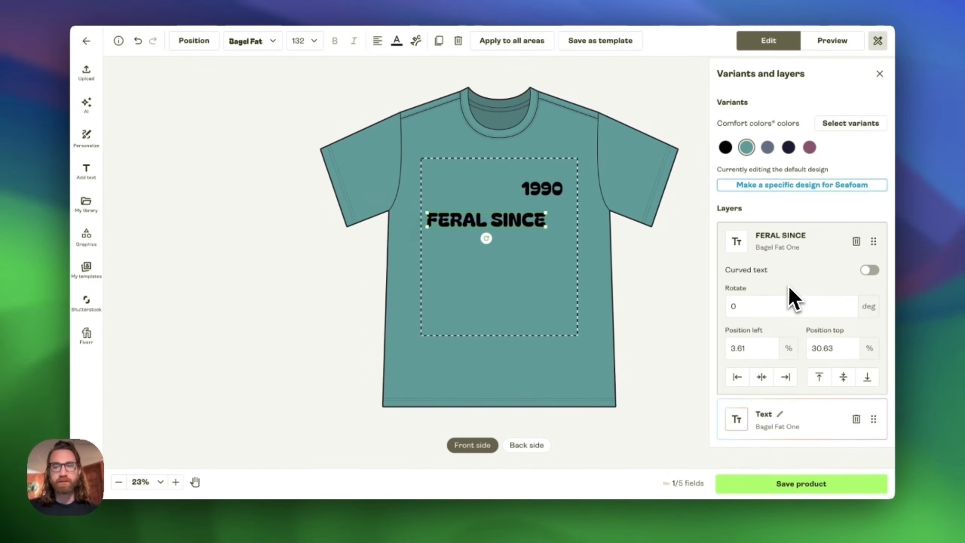
click(802, 433)
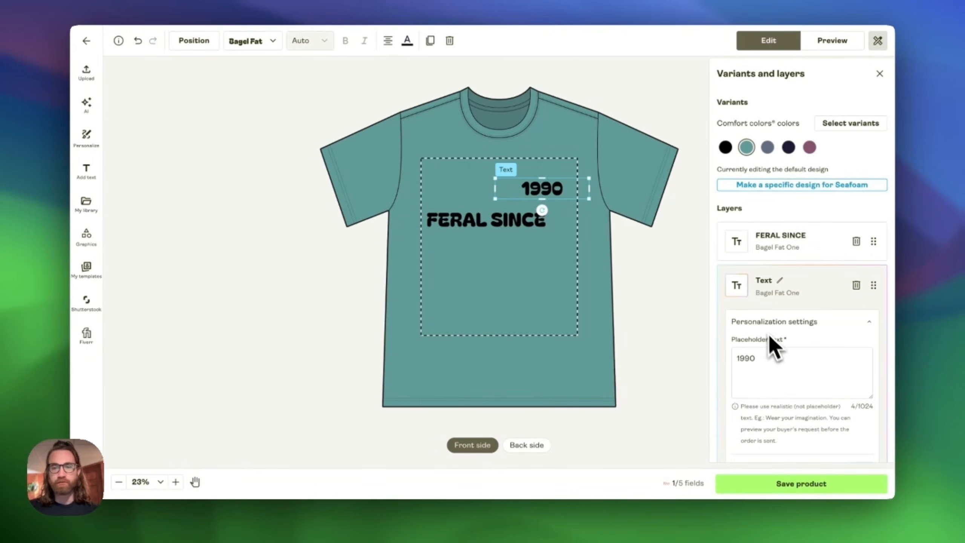
scroll(790, 327, down, 8)
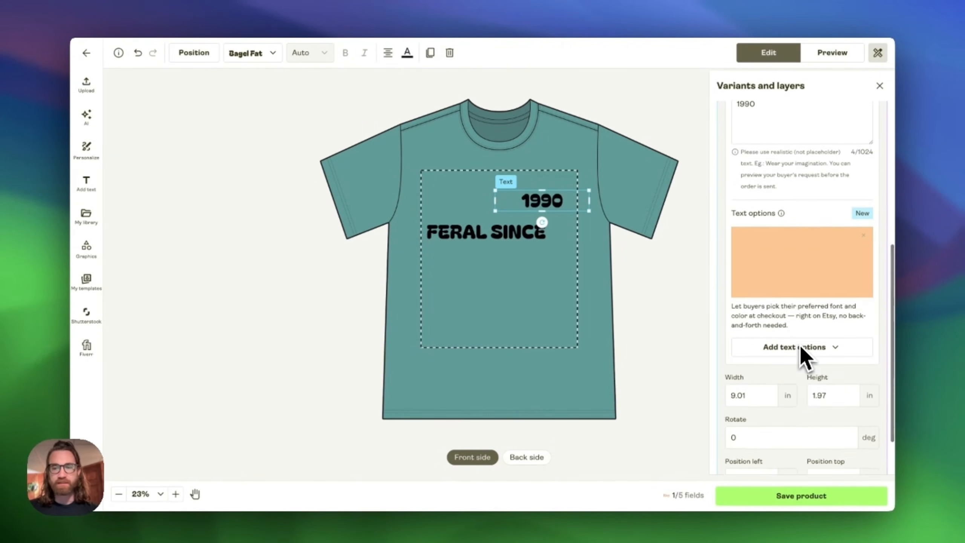
click(803, 288)
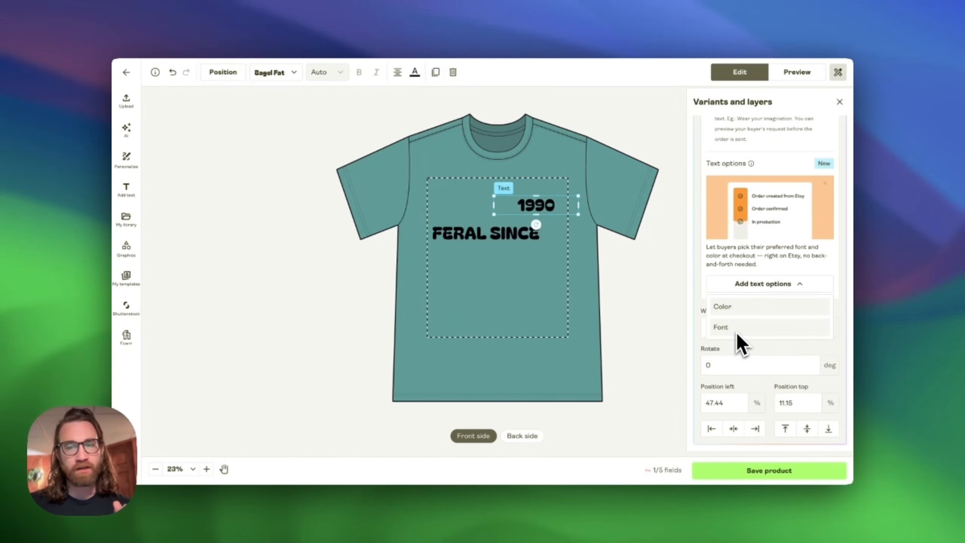
click(750, 285)
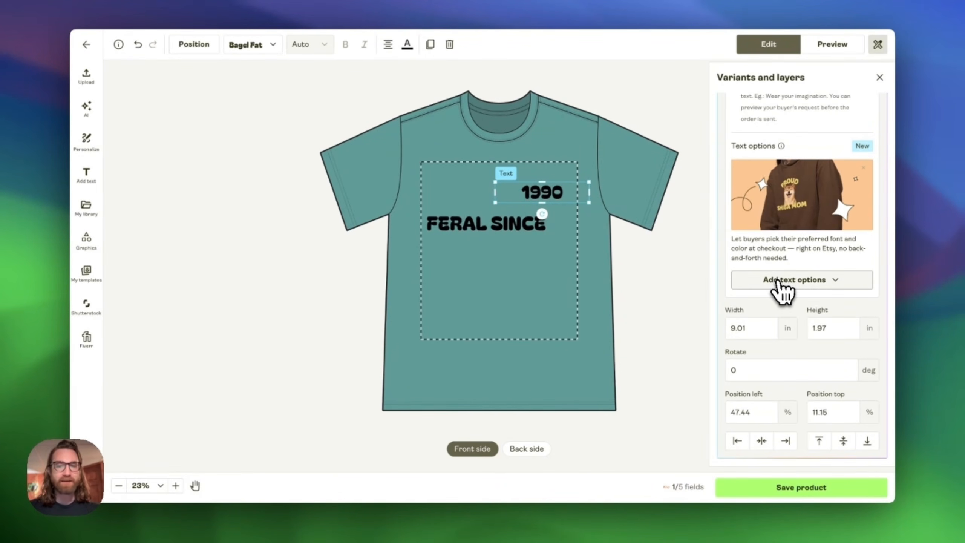
click(780, 284)
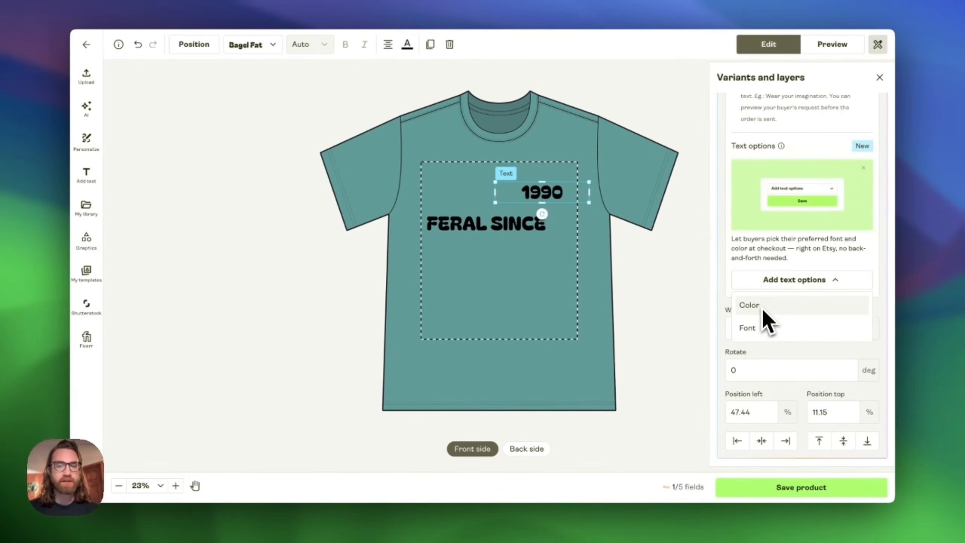
click(755, 277)
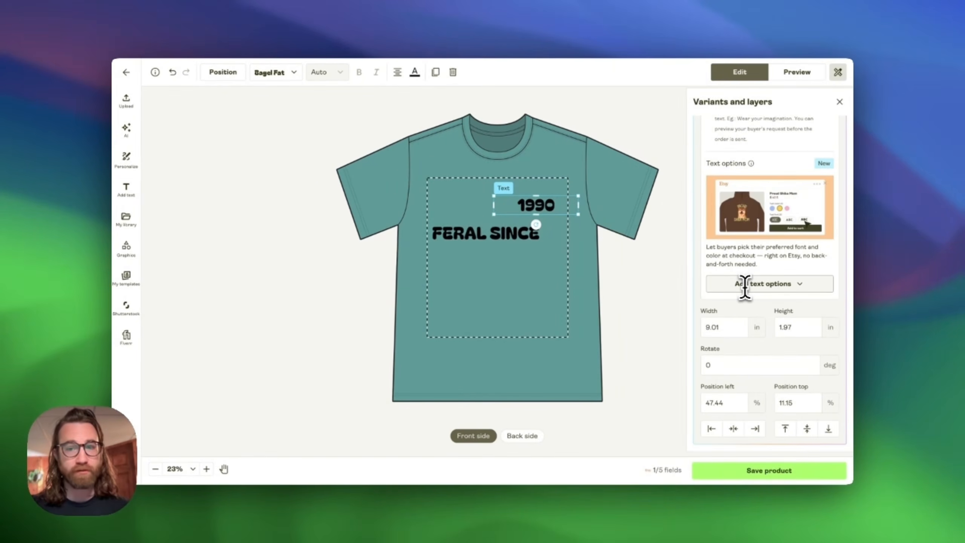
scroll(745, 287, up, 10)
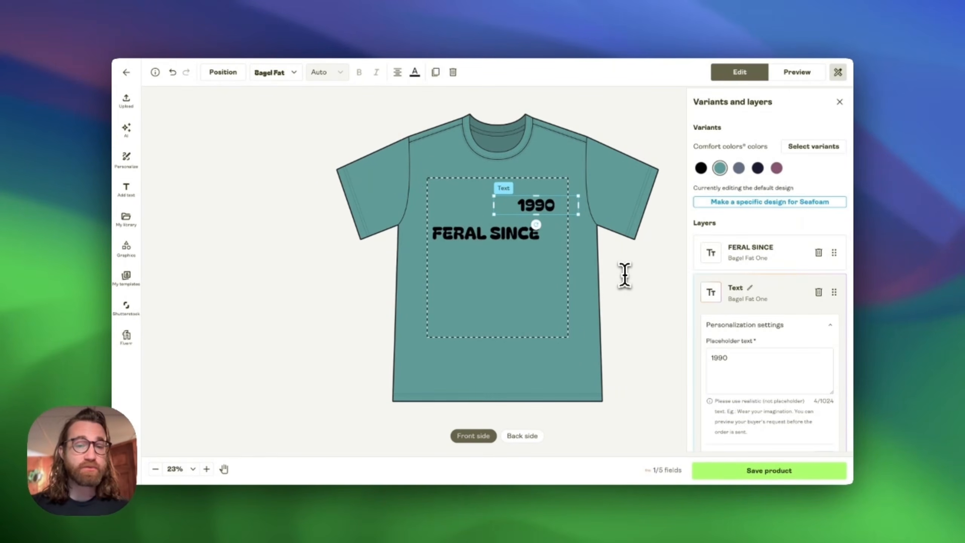
- Shrink the FERAL SINCE text and place 1990 beside it on one line at the top of the print area
click(505, 234)
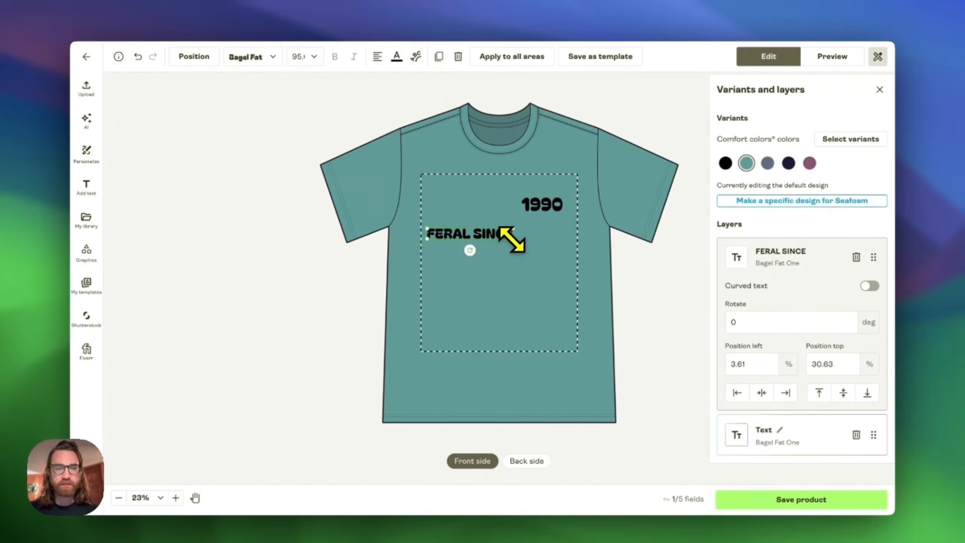
drag(534, 225, 534, 252)
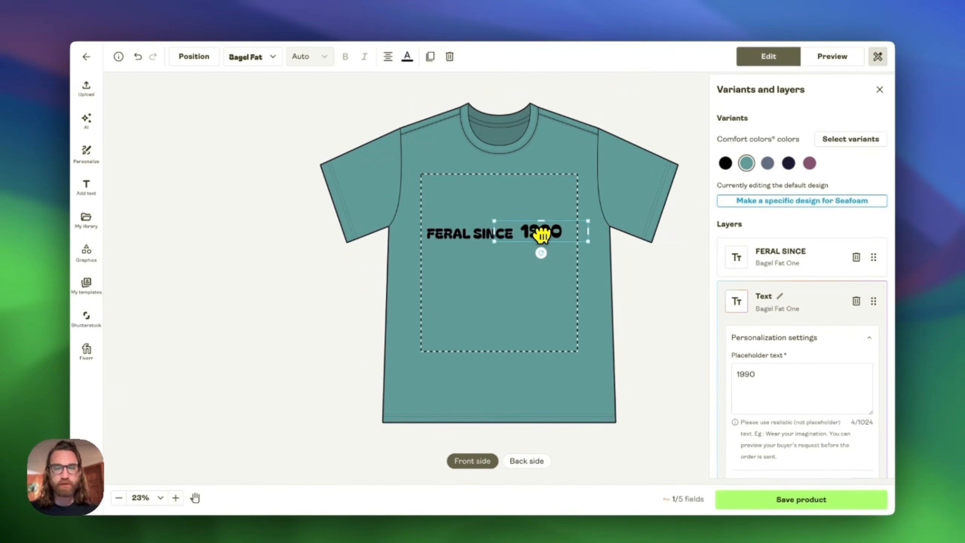
drag(494, 220, 549, 224)
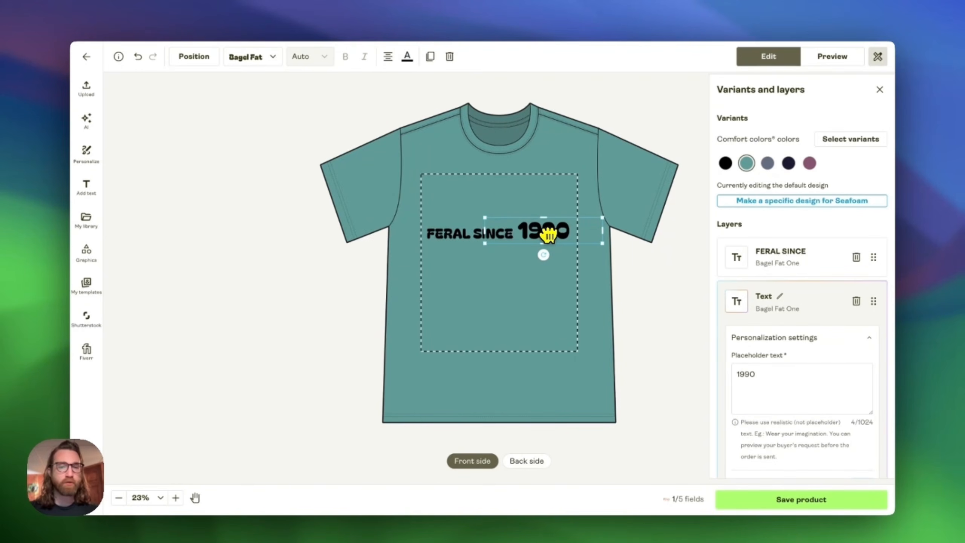
click(596, 267)
drag(537, 232, 540, 233)
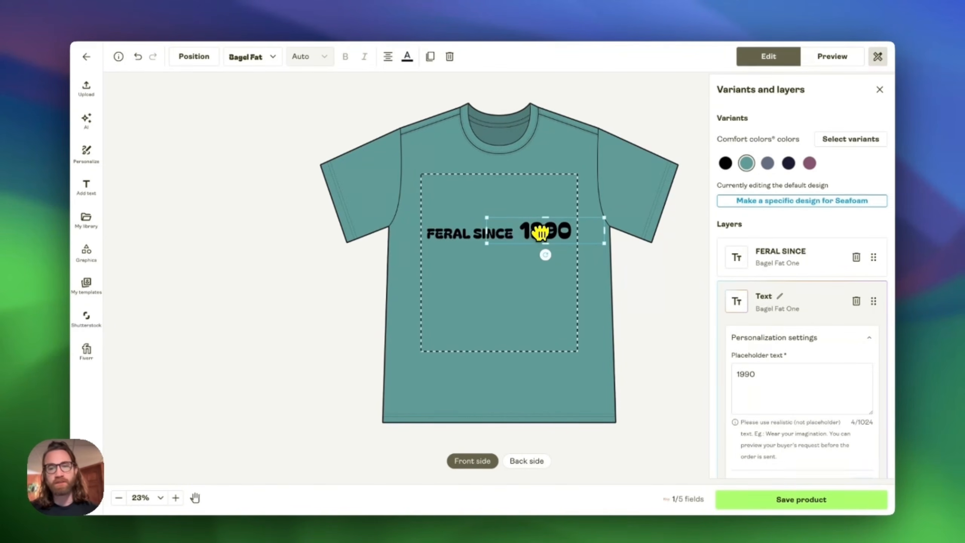
click(462, 236)
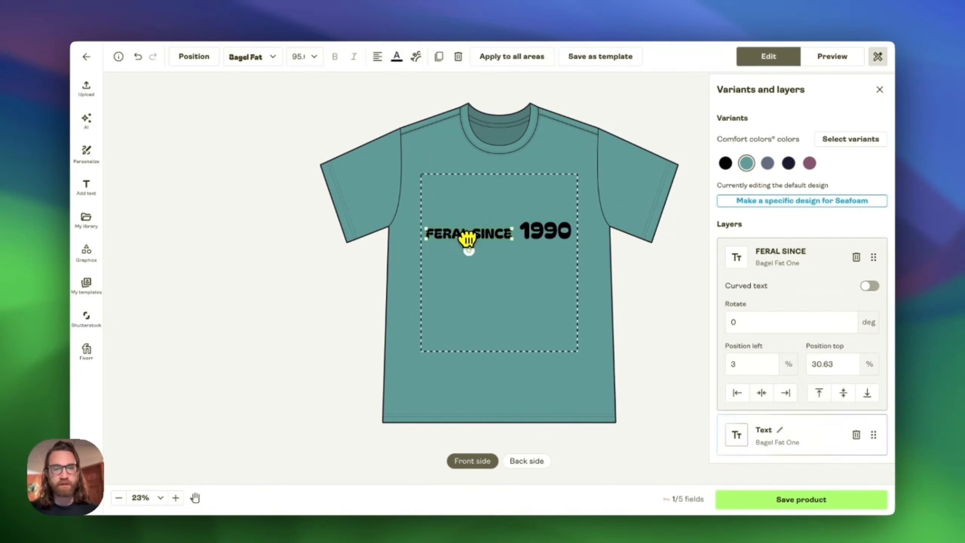
drag(497, 237, 497, 238)
click(548, 275)
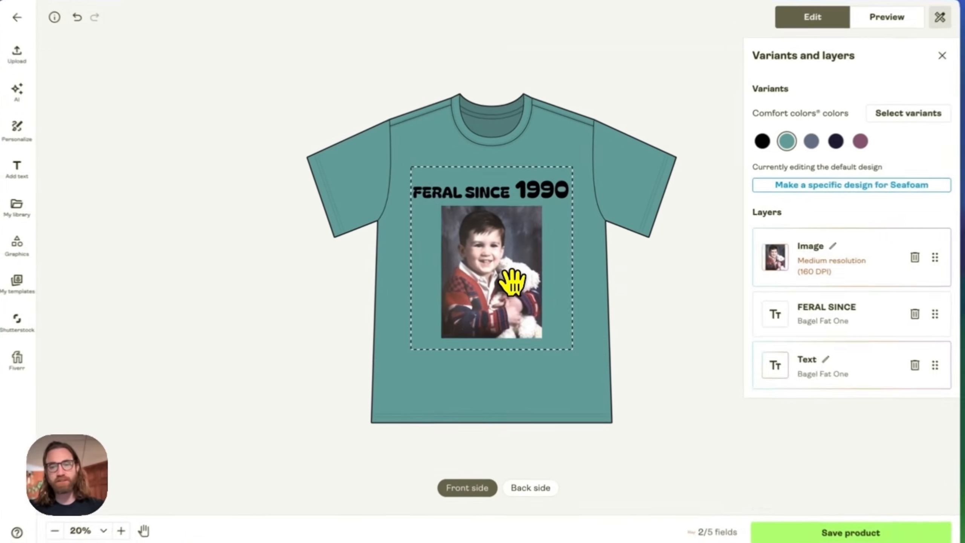
click(512, 279)
click(563, 293)
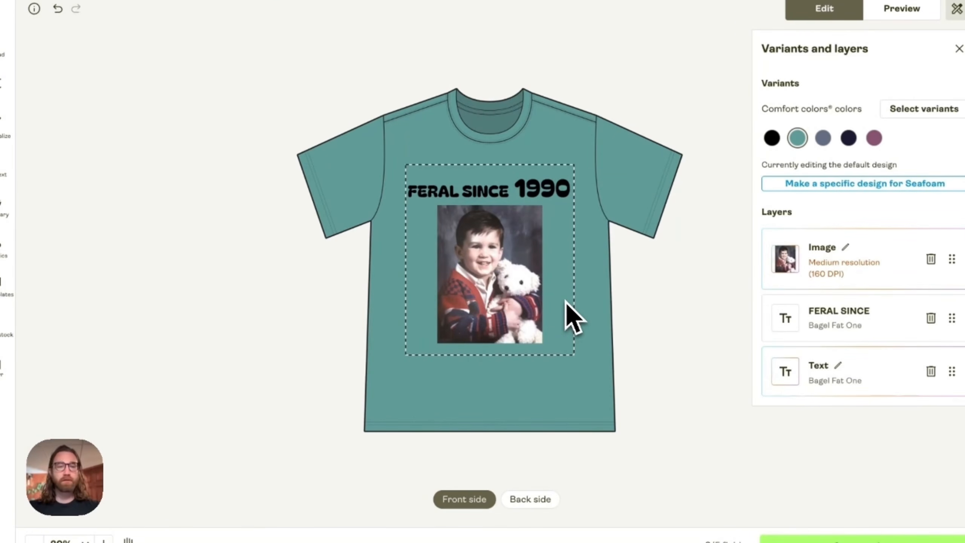
click(537, 196)
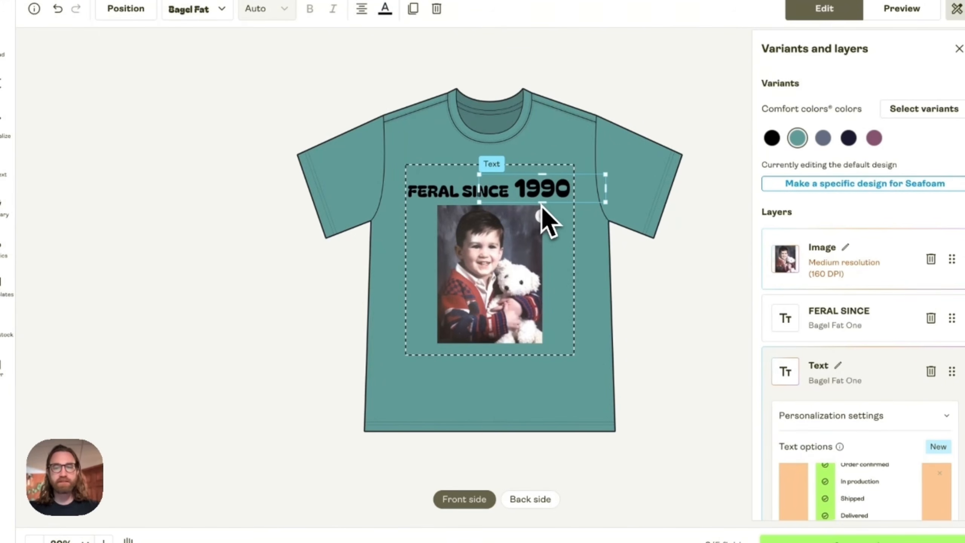
click(521, 229)
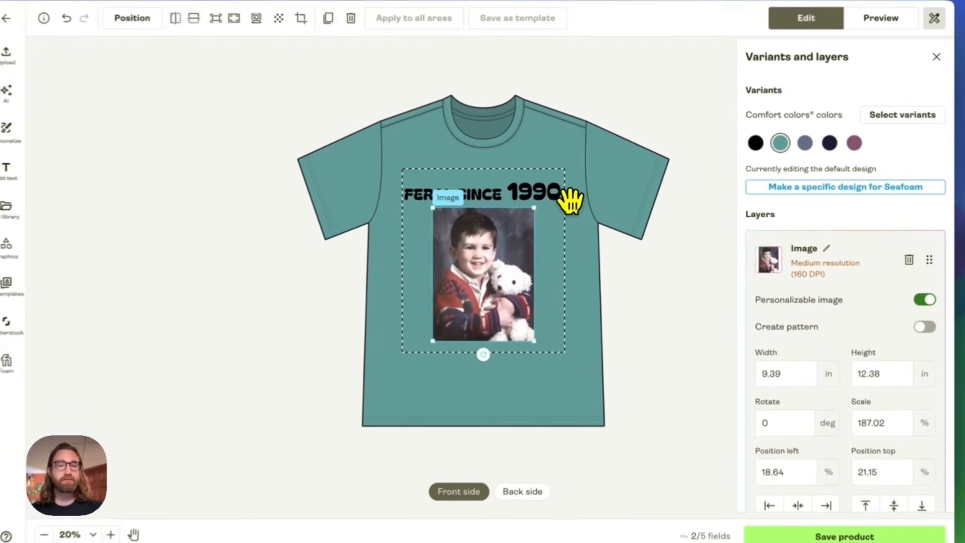
click(591, 219)
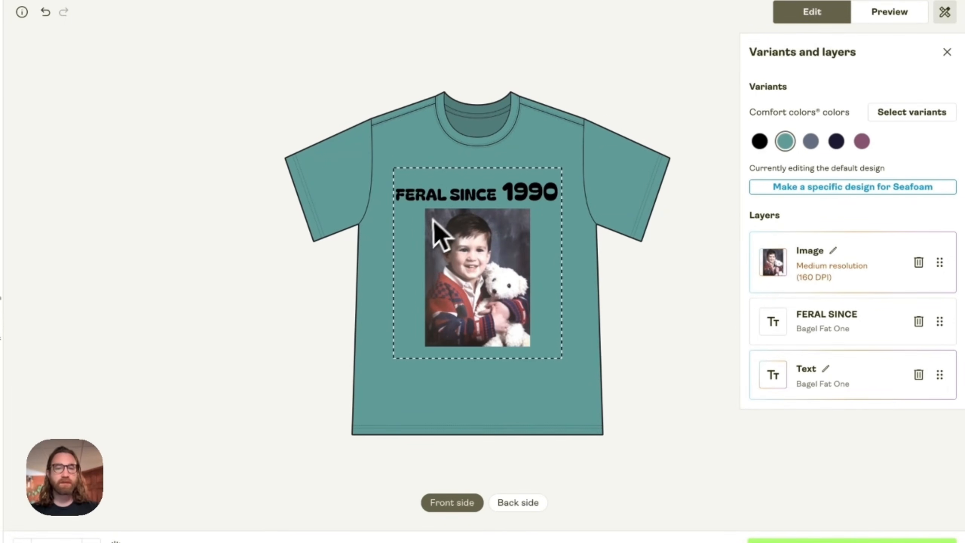
- Set the font colour of both the FERAL SINCE and 1990 texts to white (ffffff)
click(446, 196)
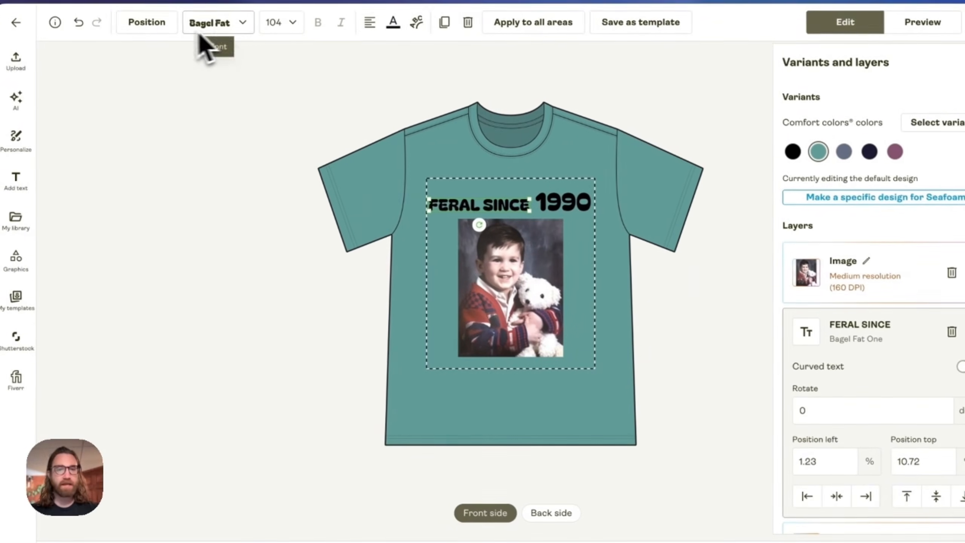
click(393, 23)
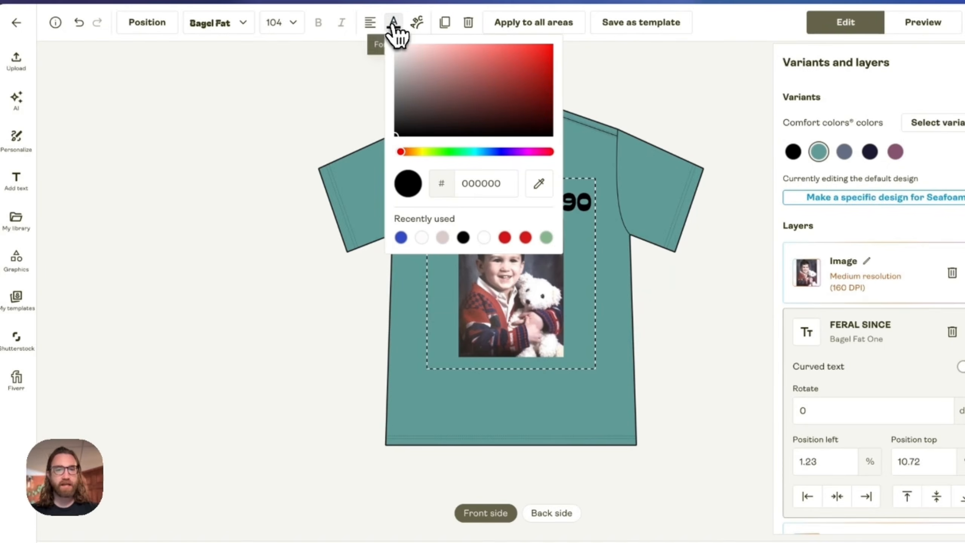
drag(435, 91, 385, 25)
click(438, 308)
click(571, 201)
click(407, 21)
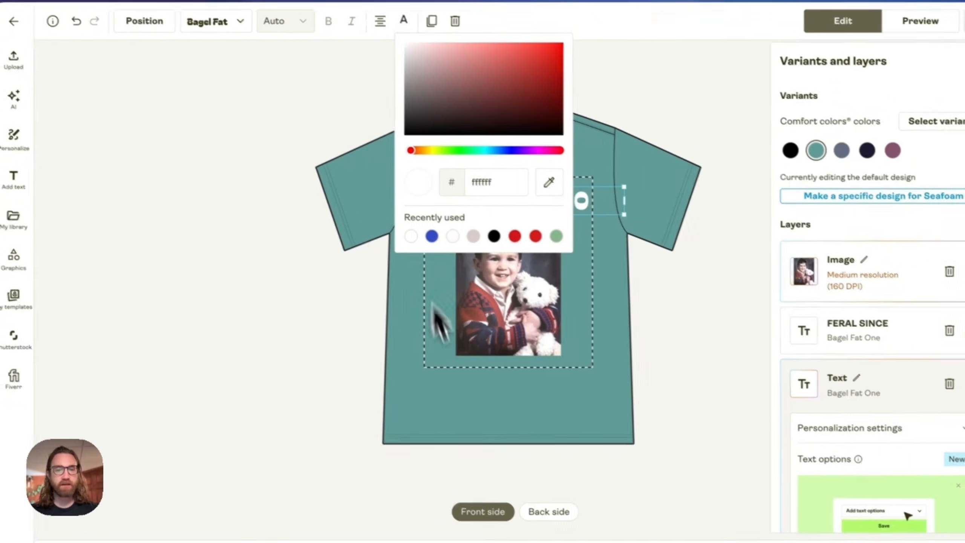
click(508, 432)
- Preview the design on each Comfort Colors shirt colour variant, ending on black
click(793, 154)
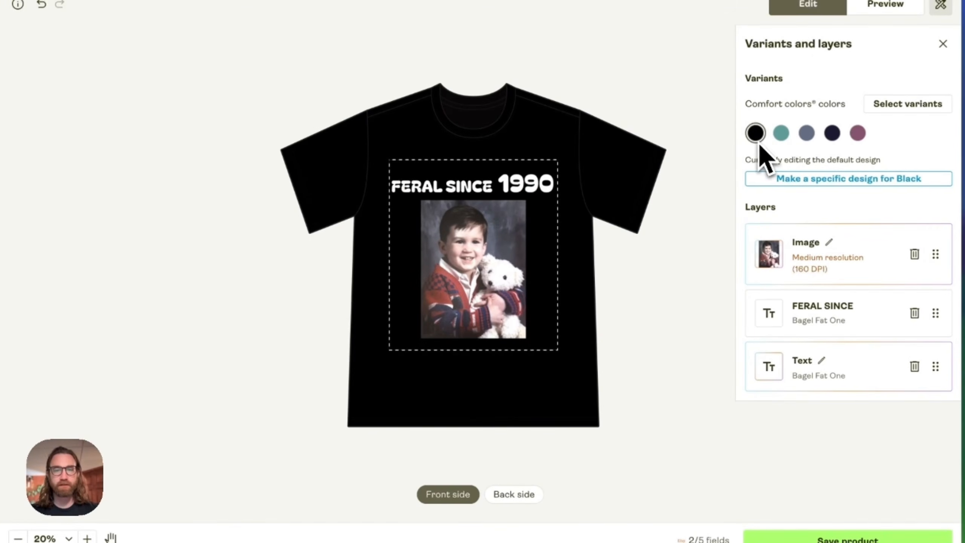
click(781, 133)
click(832, 133)
click(858, 133)
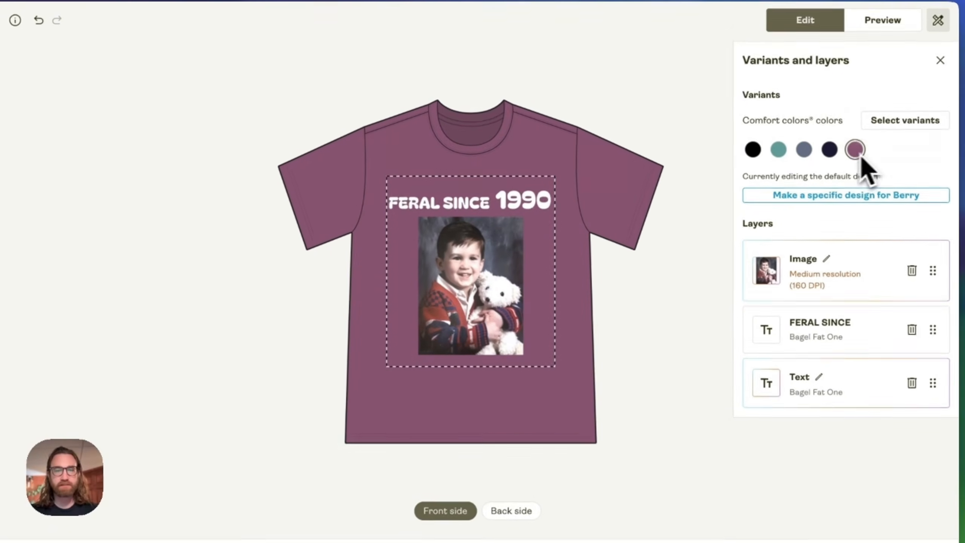
click(753, 149)
click(779, 148)
click(806, 153)
click(830, 152)
click(854, 153)
click(753, 153)
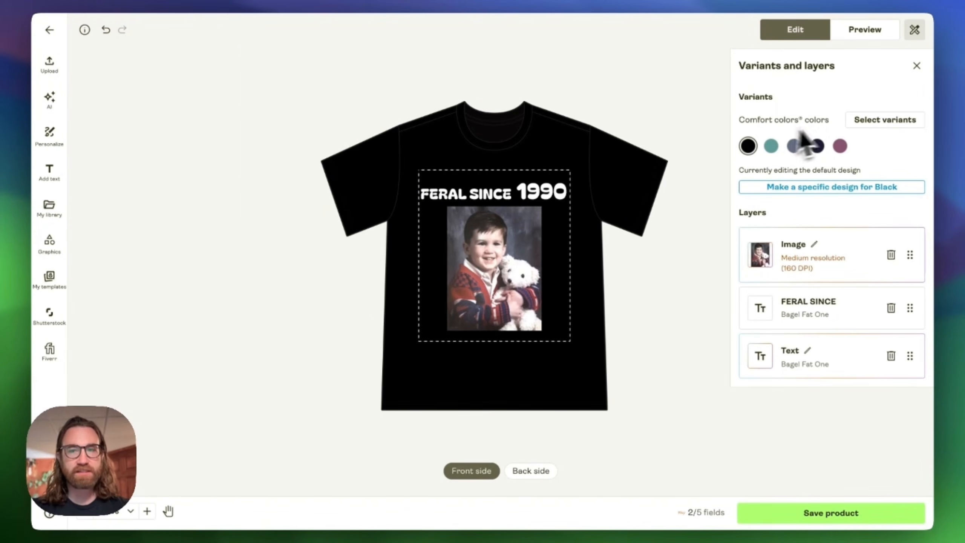
- Switch to the mockup preview and view the Person 1 Front and Person 5 Context 2 mockups
click(865, 30)
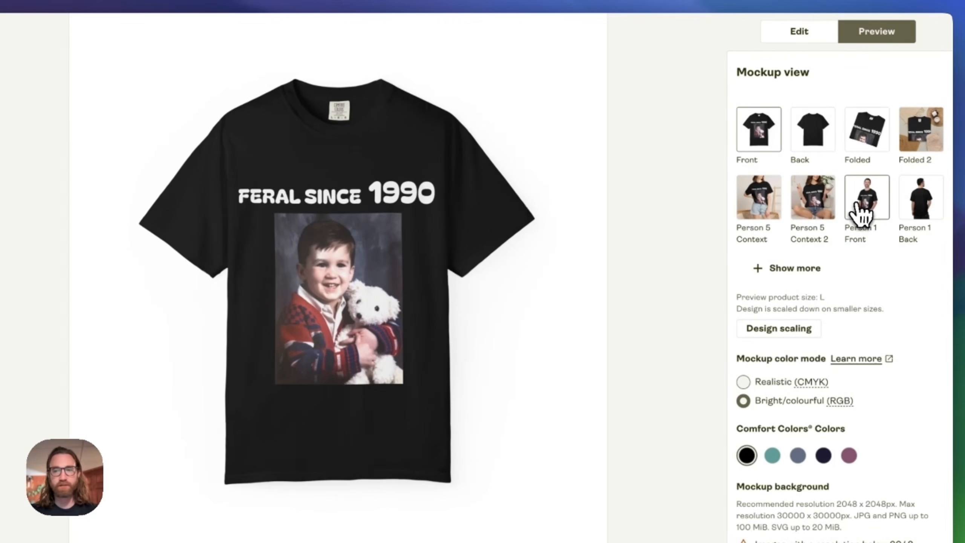
click(857, 207)
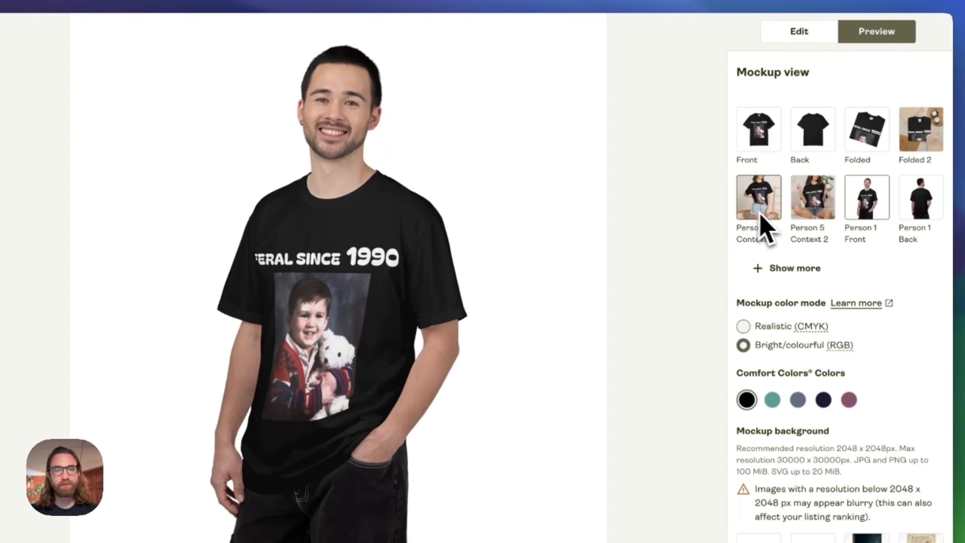
click(829, 216)
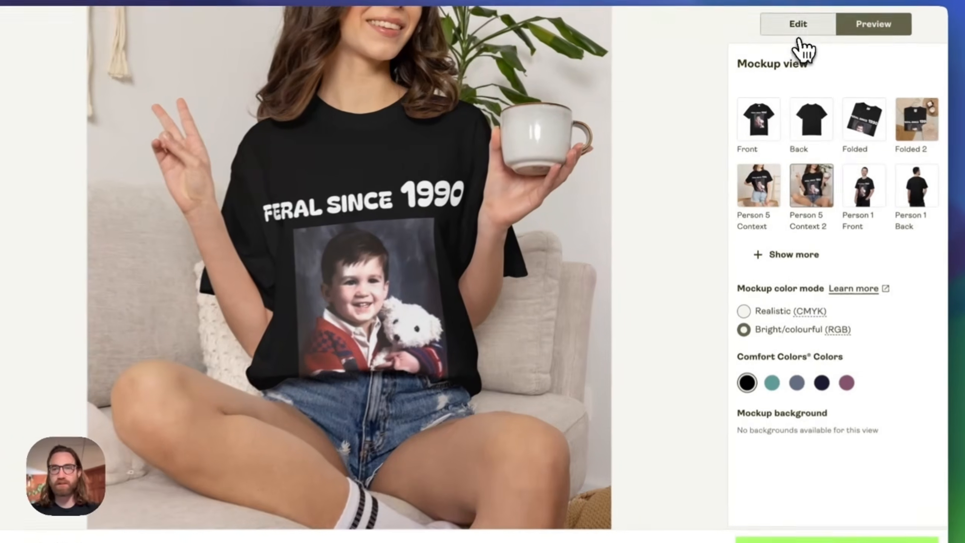
- Nudge the FERAL SINCE and 1990 texts upward so they sit level along the top of the print area
click(795, 30)
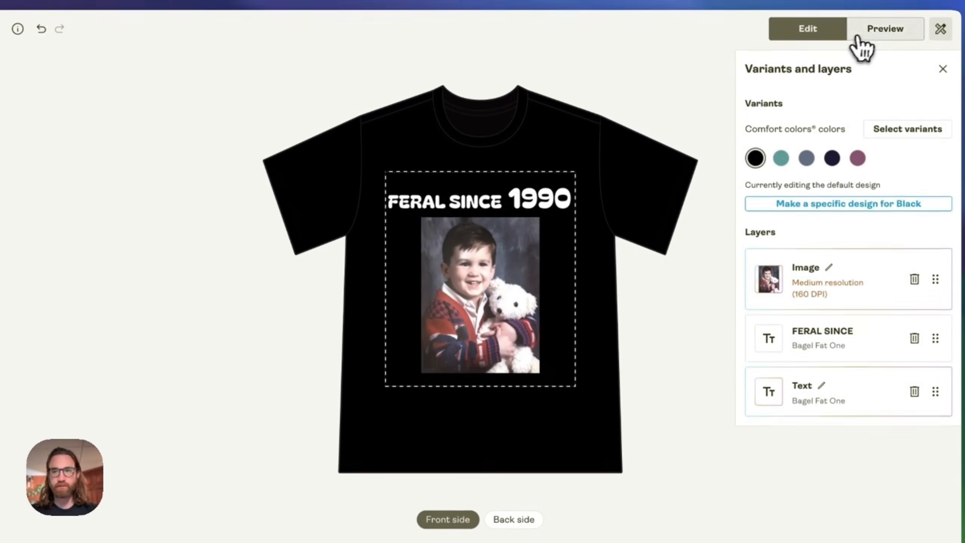
click(855, 36)
click(777, 205)
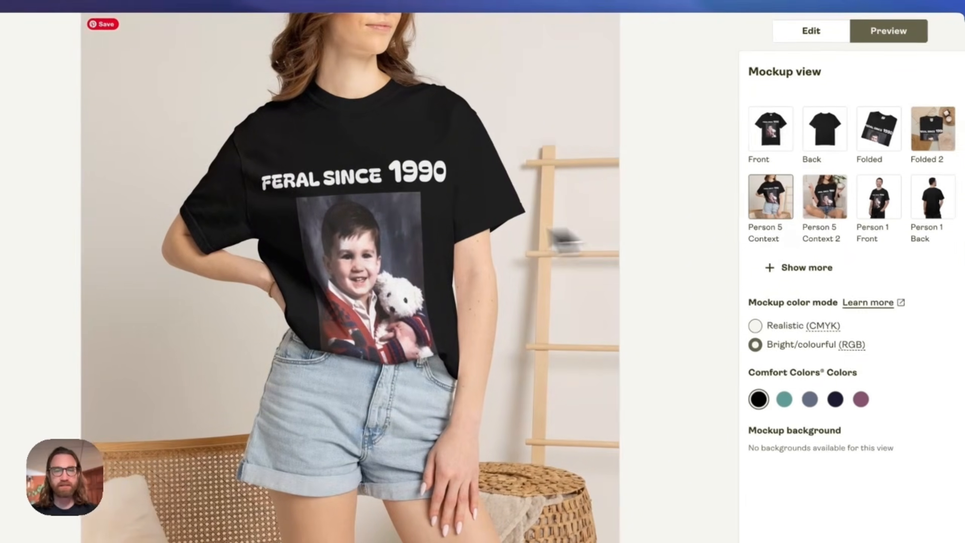
click(789, 38)
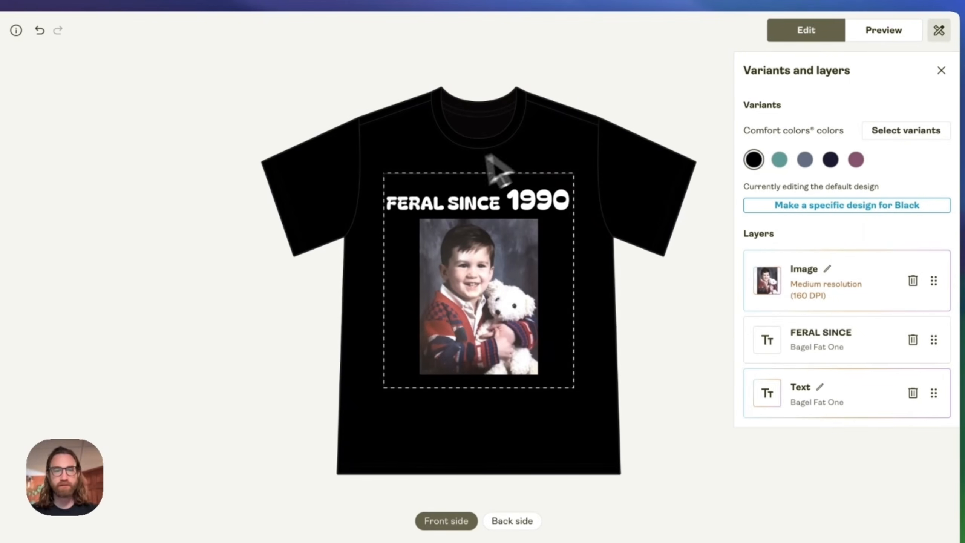
drag(434, 211, 439, 196)
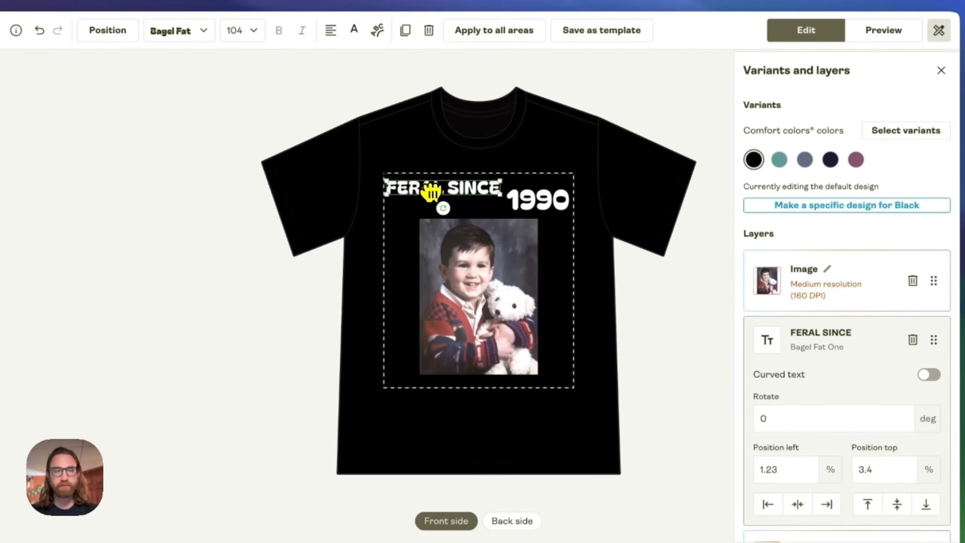
drag(511, 199, 544, 189)
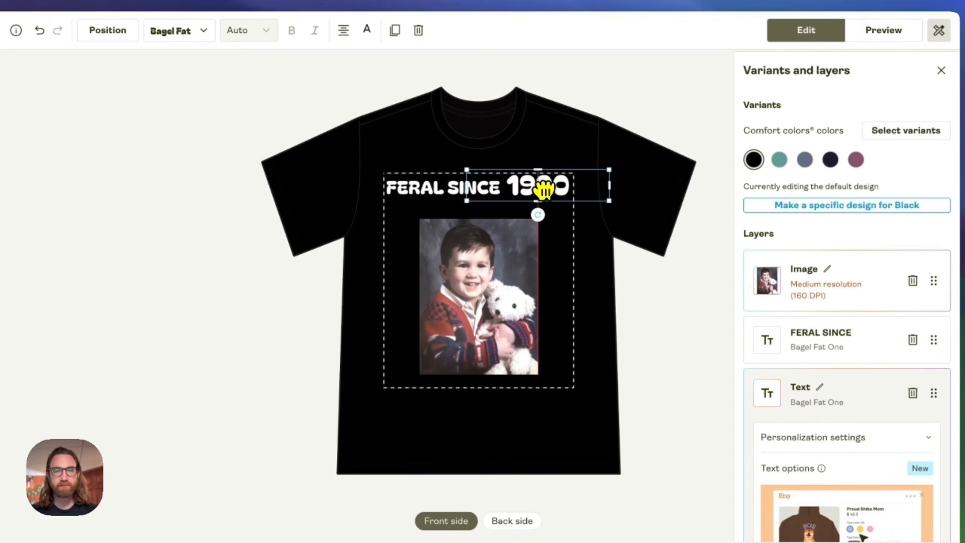
click(470, 276)
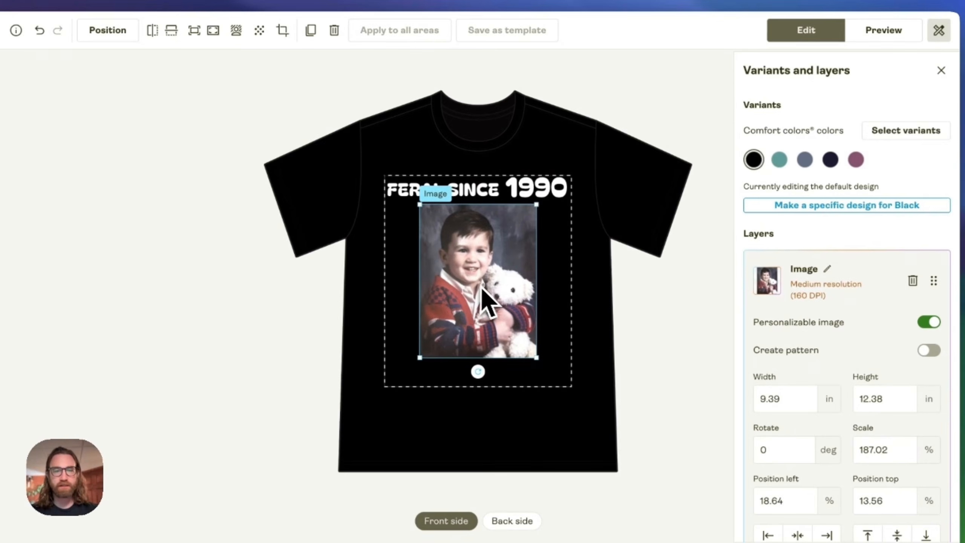
click(556, 308)
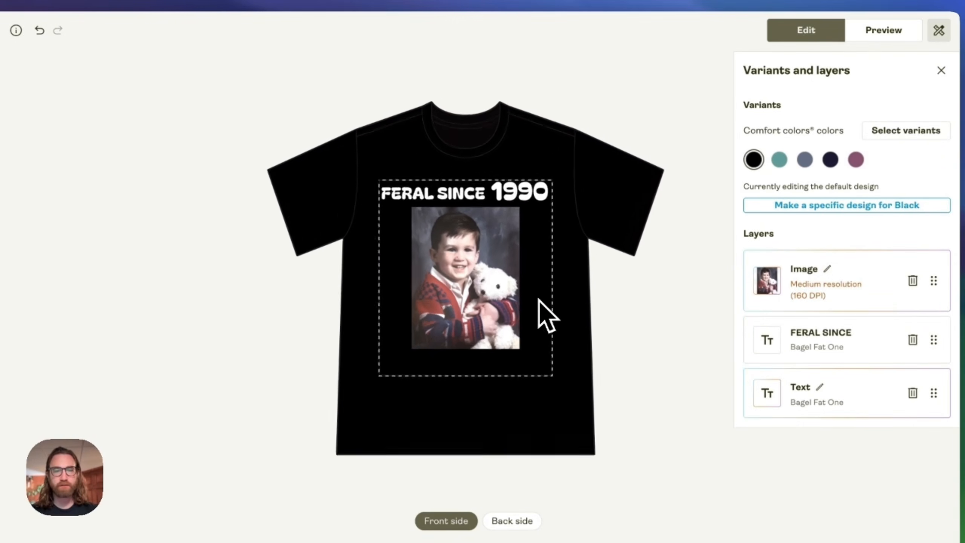
- Preview the design on the Person 5 Context and Person 1 Front mockups, then save the product
click(873, 34)
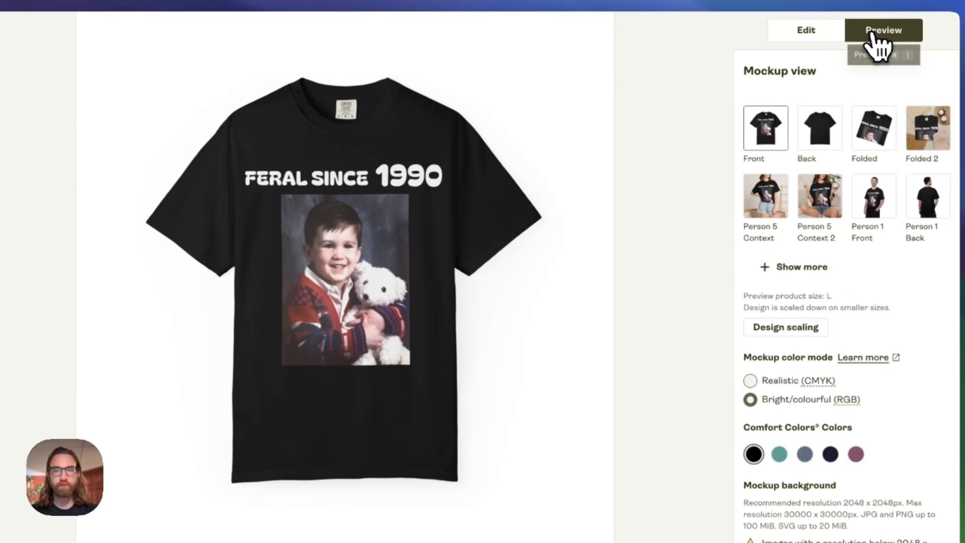
click(756, 192)
scroll(884, 204, down, 1)
click(882, 201)
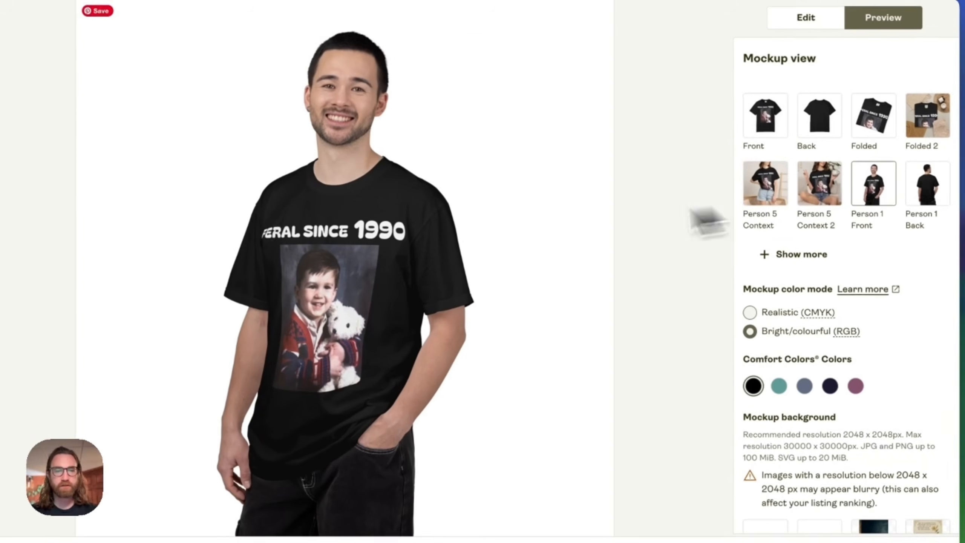
click(809, 20)
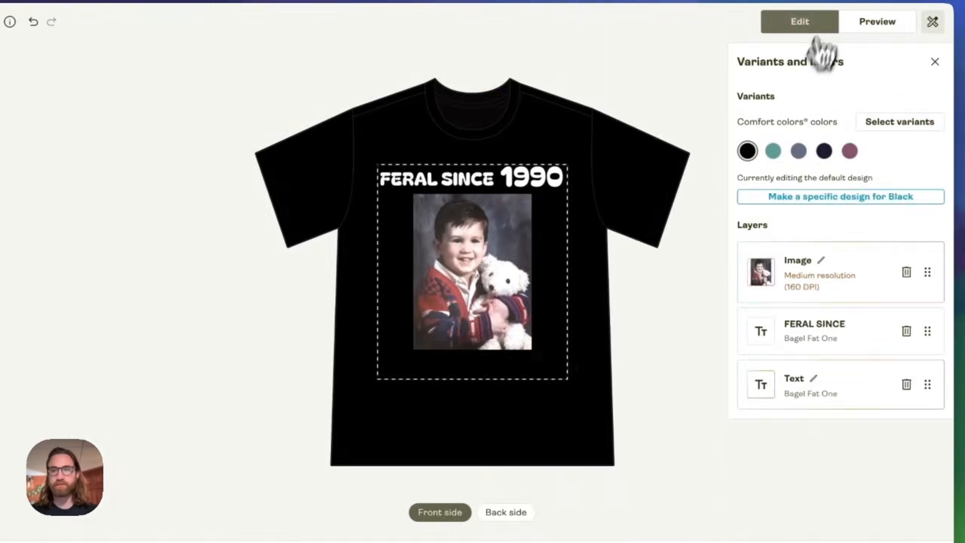
click(842, 526)
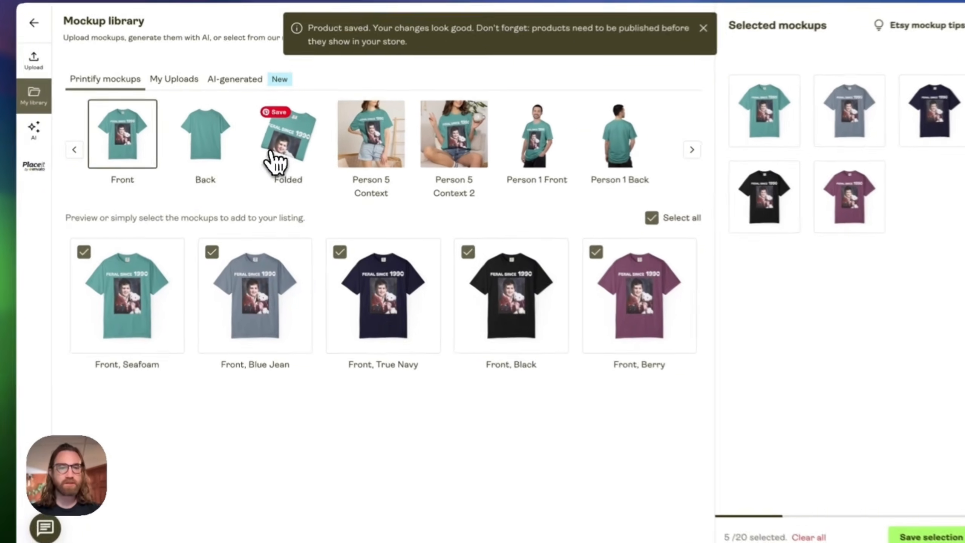
- Add the Folded mockups in Seafoam, Blue Jean and Black to the selected mockups
click(290, 160)
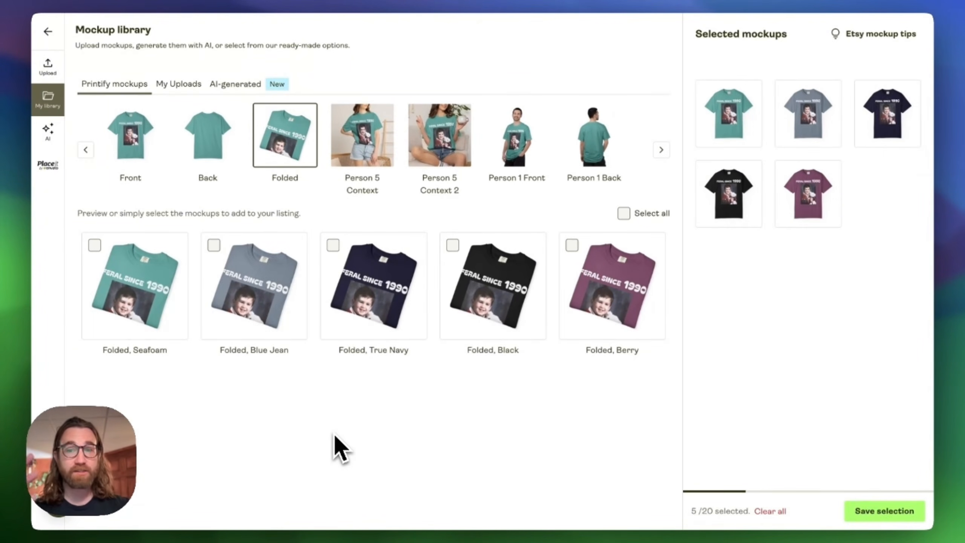
click(214, 246)
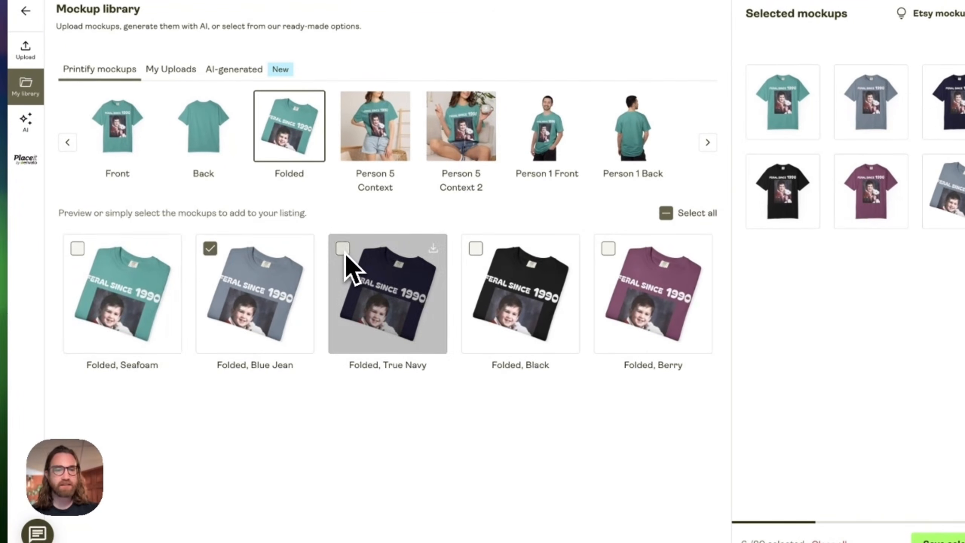
click(78, 251)
click(475, 252)
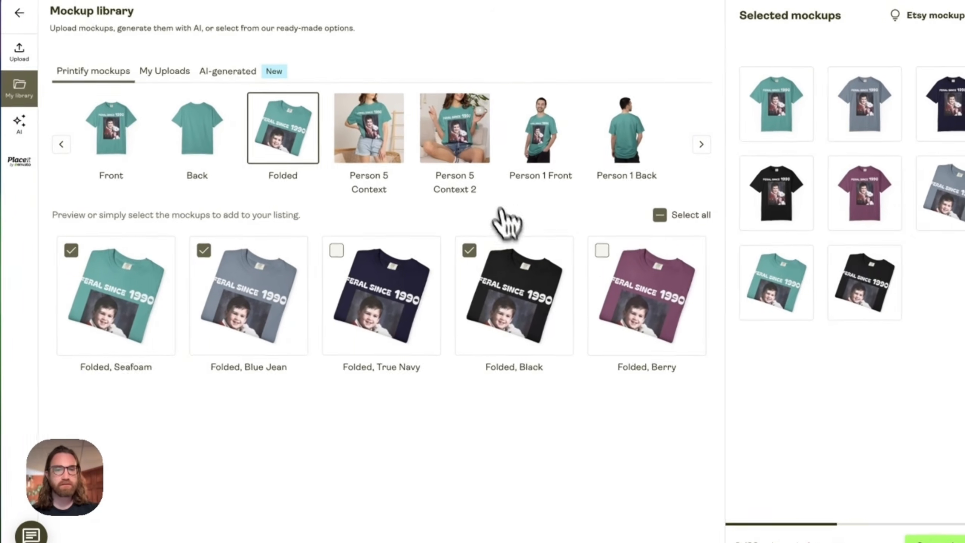
- Add Person 5 Context 2 mockups in Blue Jean and Black to the selection
click(461, 125)
click(247, 266)
click(460, 262)
- Add the Person 1 Front mockups in True Navy and Berry, then save the mockup selection
click(547, 150)
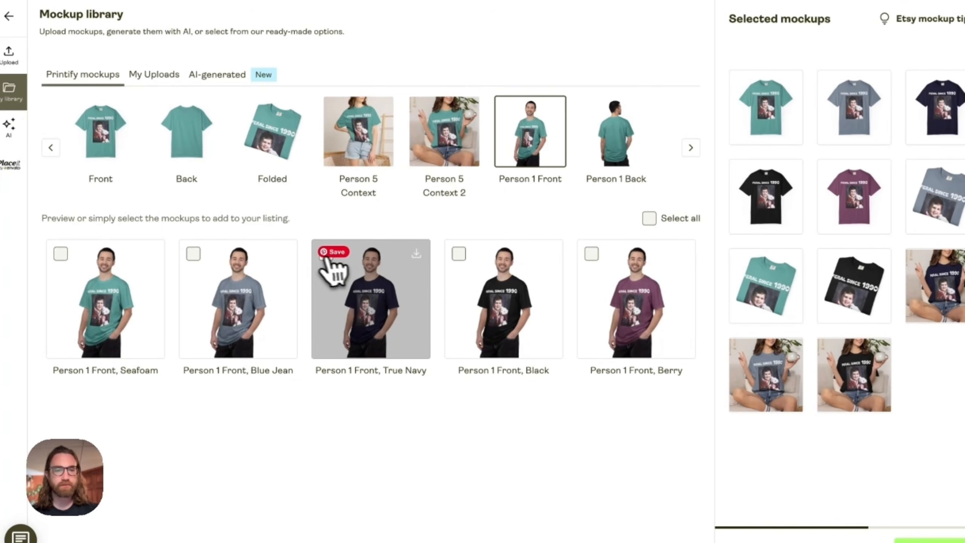
click(335, 271)
click(595, 268)
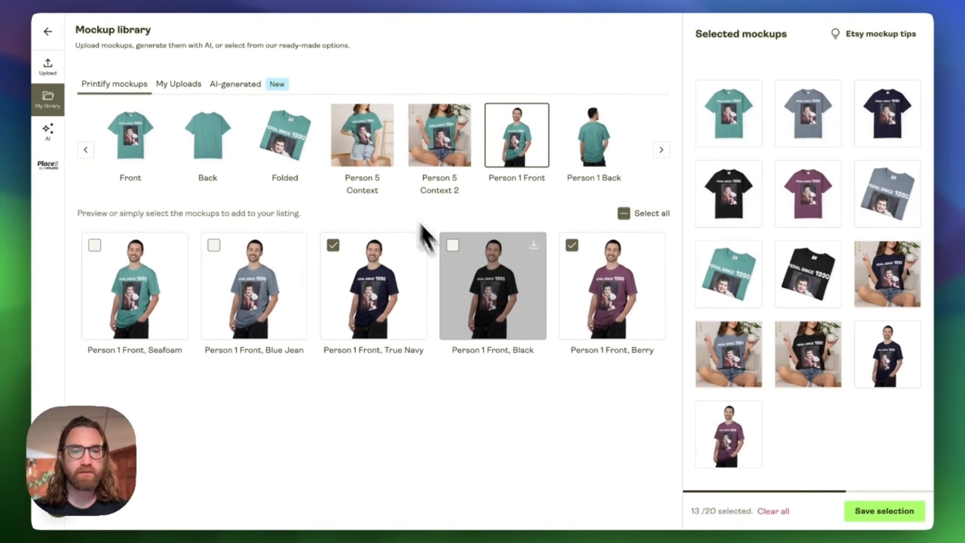
click(590, 143)
click(131, 137)
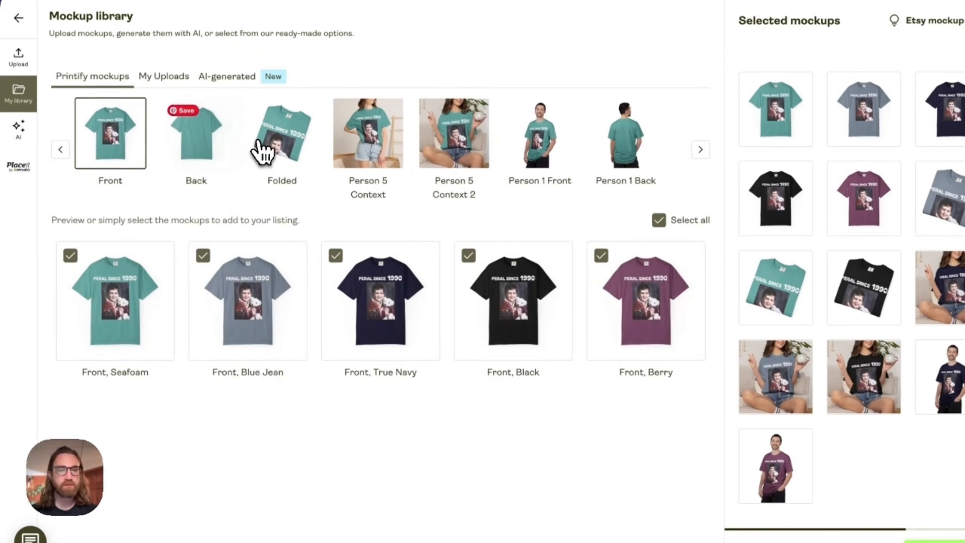
click(454, 133)
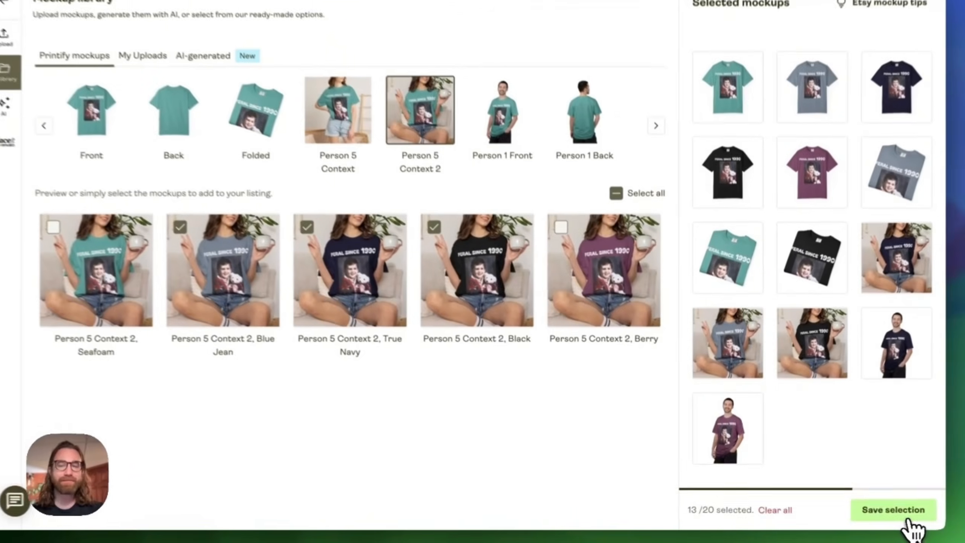
click(893, 510)
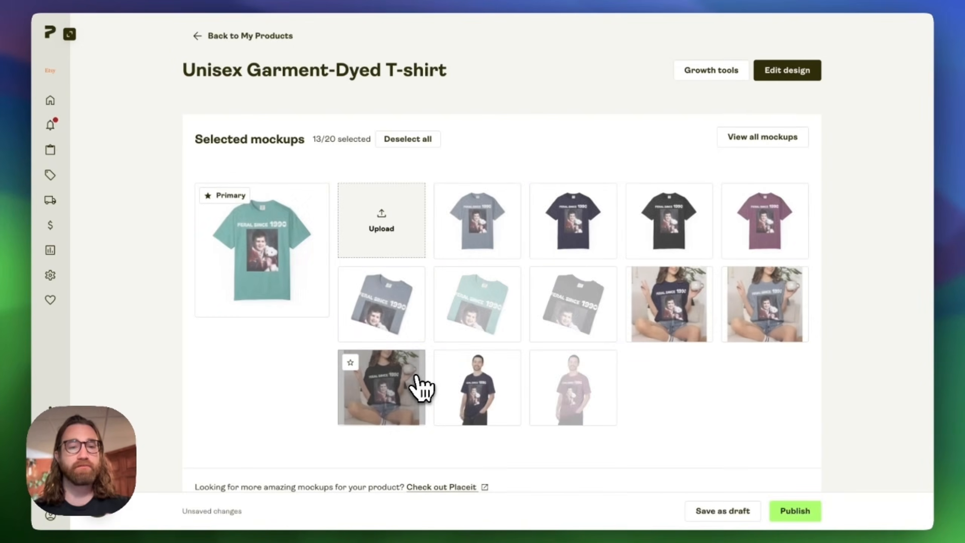
- Review the listing's mockups, title, description, safety information, tags and Etsy personalization settings
scroll(317, 296, down, 15)
scroll(291, 264, down, 15)
scroll(395, 345, up, 5)
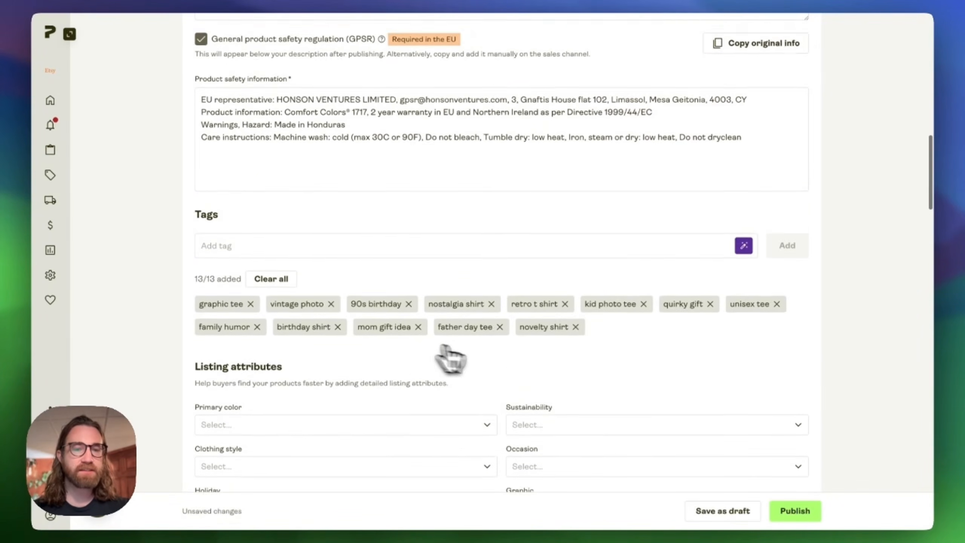
scroll(532, 376, up, 15)
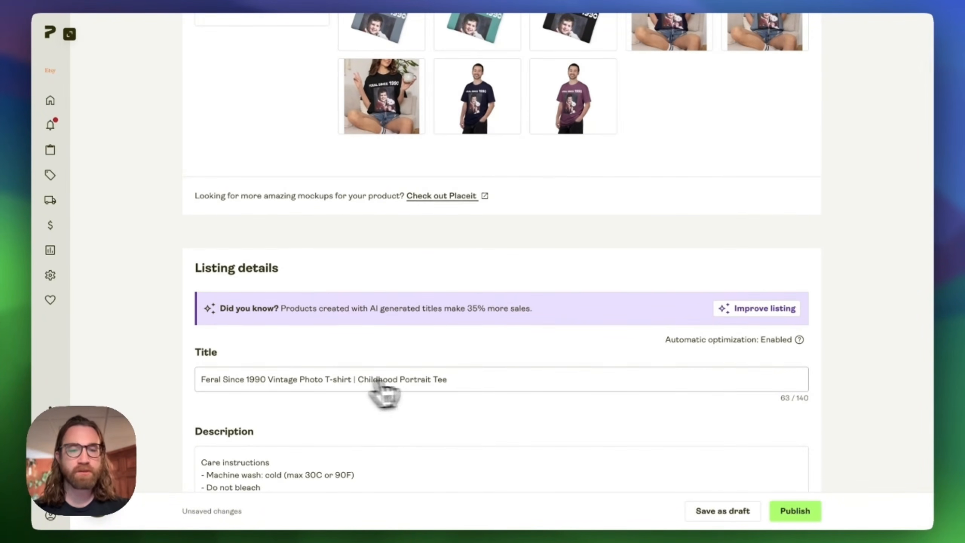
scroll(460, 388, down, 4)
scroll(463, 370, up, 10)
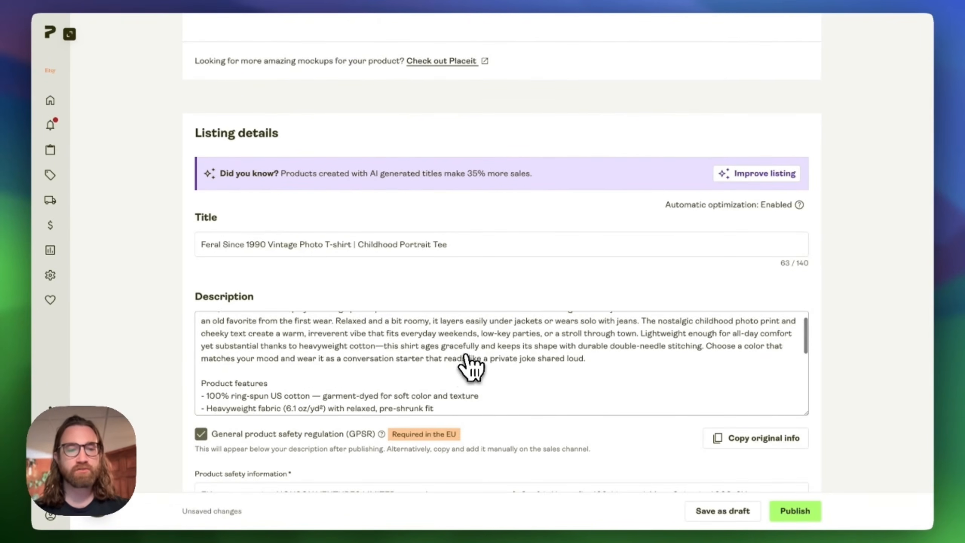
scroll(471, 367, up, 2)
scroll(495, 335, down, 5)
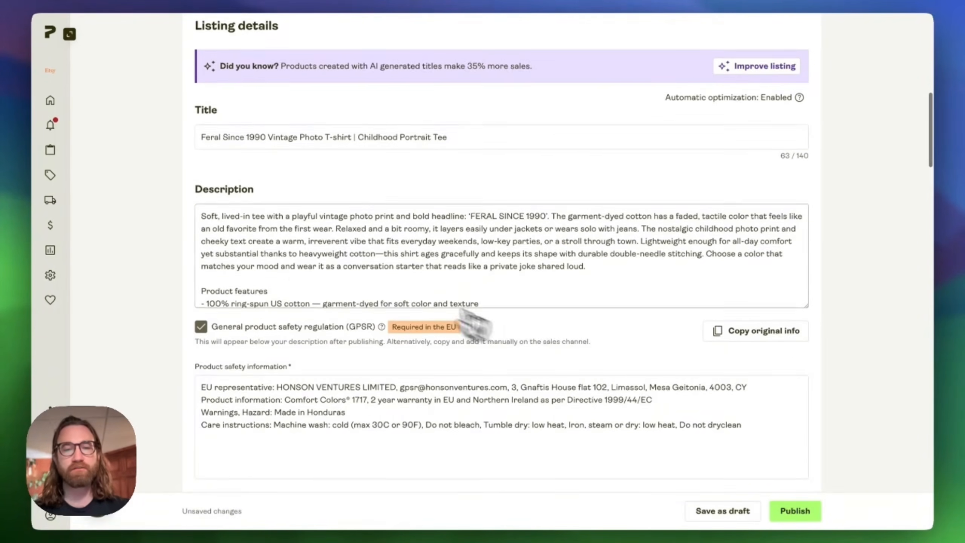
scroll(310, 267, up, 15)
scroll(479, 373, down, 8)
scroll(509, 384, down, 20)
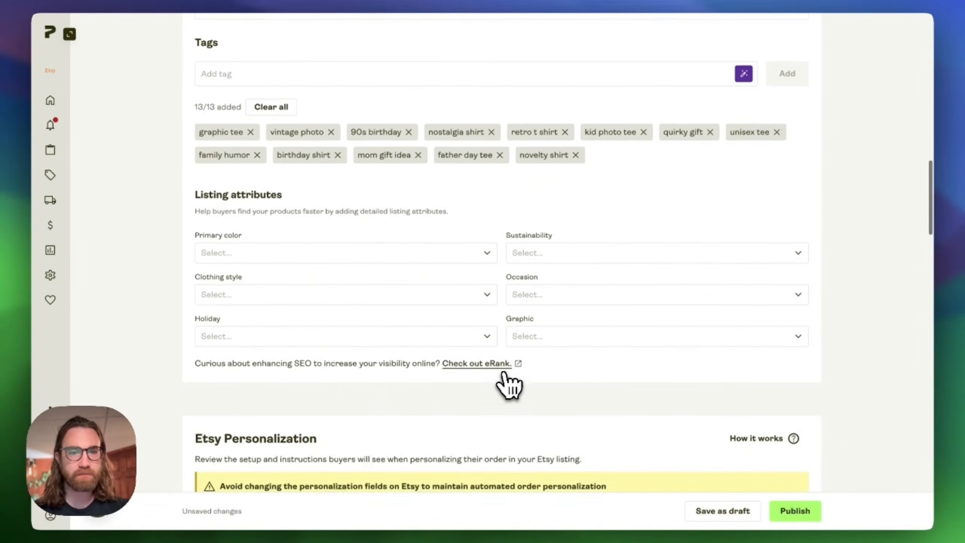
scroll(508, 384, down, 6)
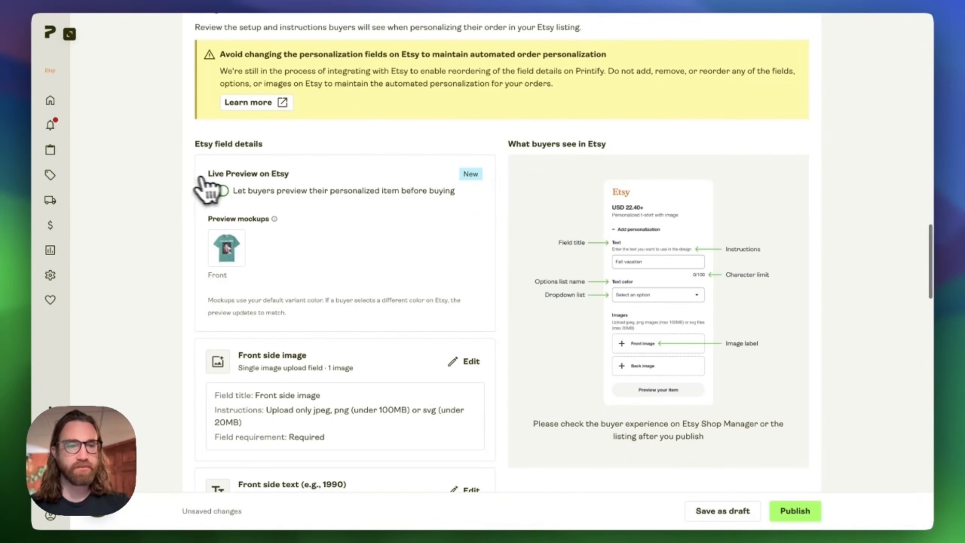
scroll(224, 201, down, 2)
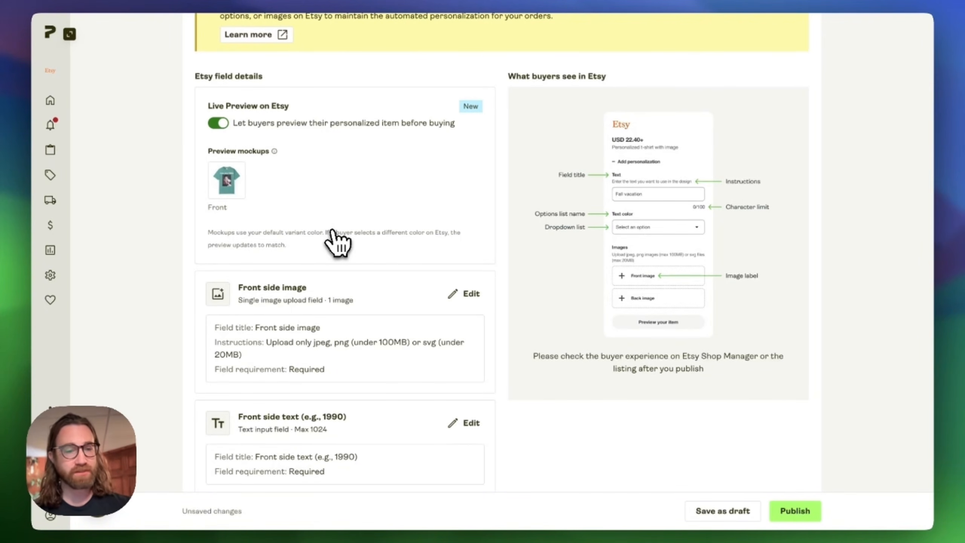
- Review the personalization fields, shipping method, pricing table and publishing settings of the listing
scroll(404, 262, down, 3)
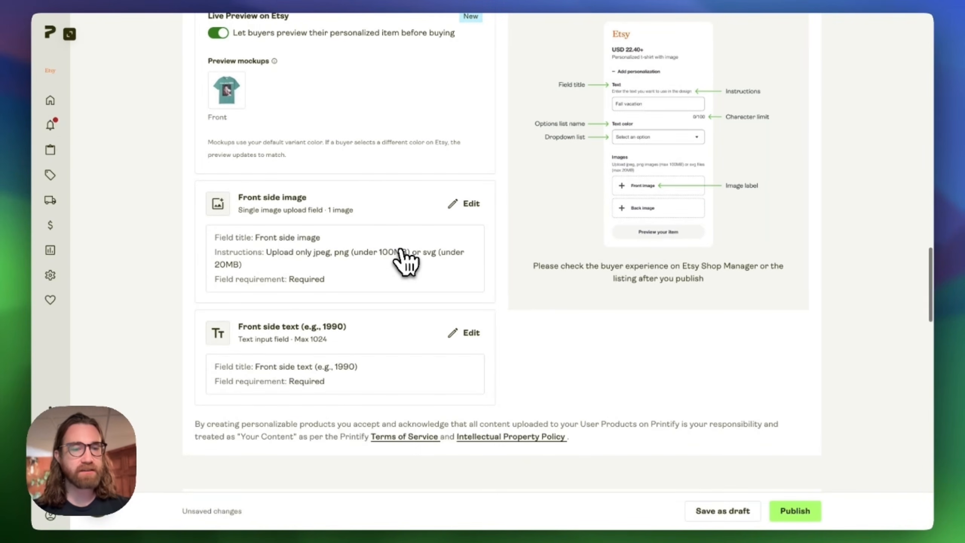
scroll(403, 262, up, 3)
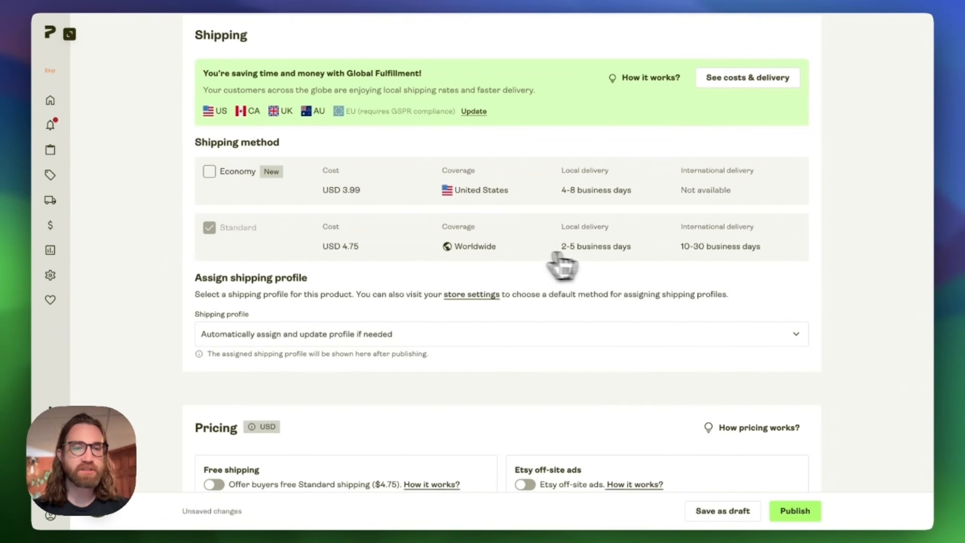
scroll(605, 262, down, 3)
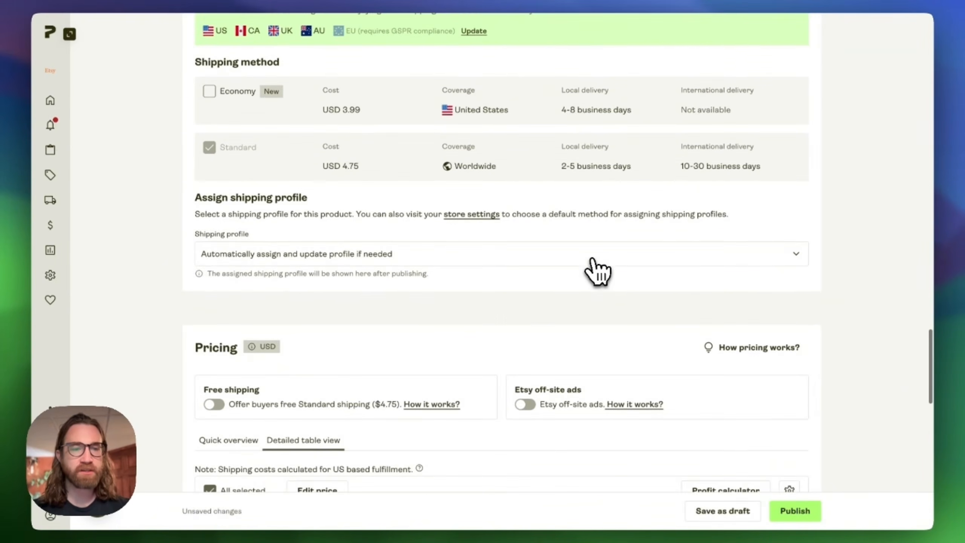
scroll(598, 272, down, 10)
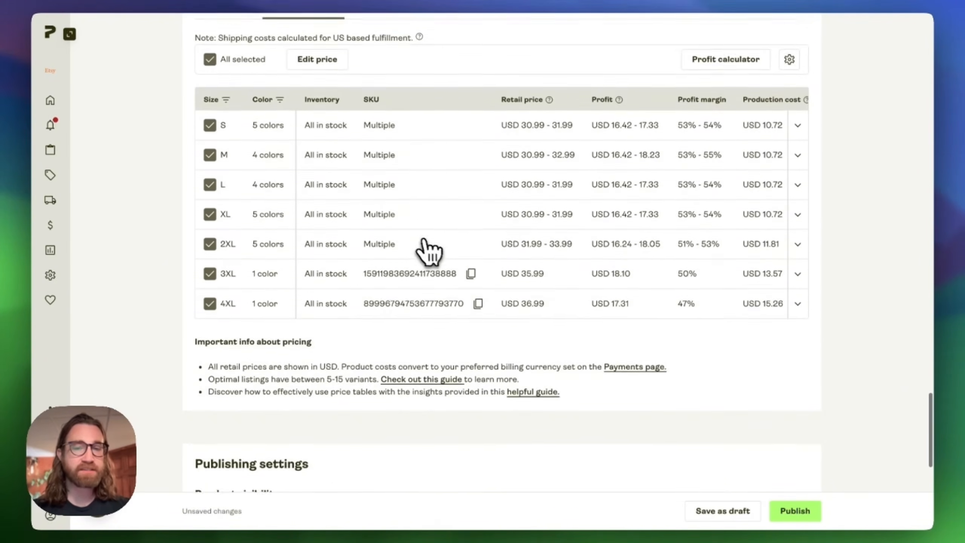
scroll(455, 267, down, 1)
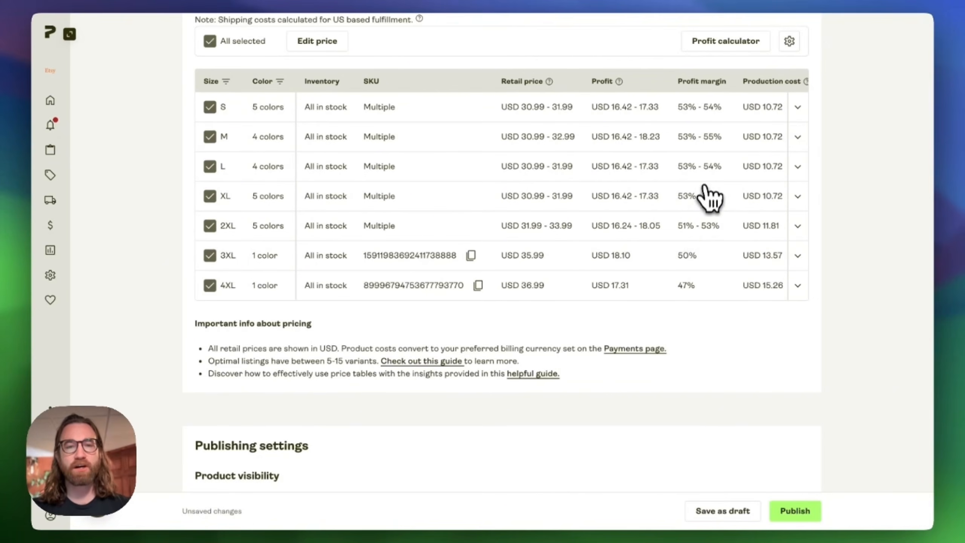
scroll(709, 254, right, 5)
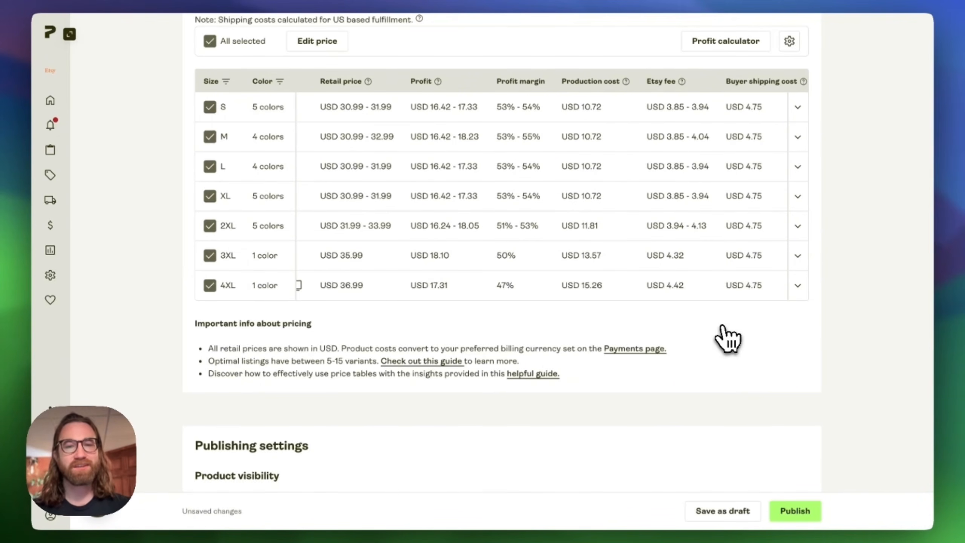
scroll(608, 274, right, 3)
scroll(652, 266, left, 3)
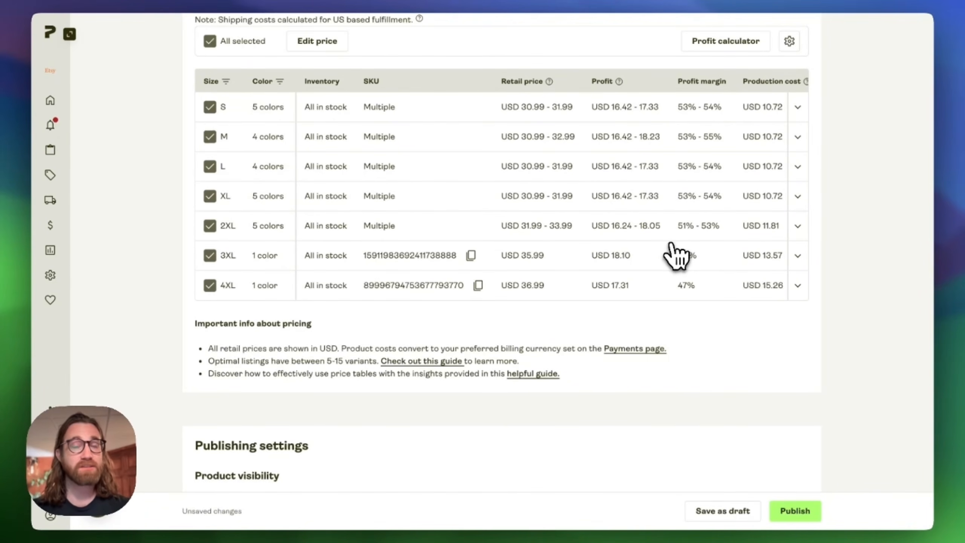
scroll(695, 349, down, 10)
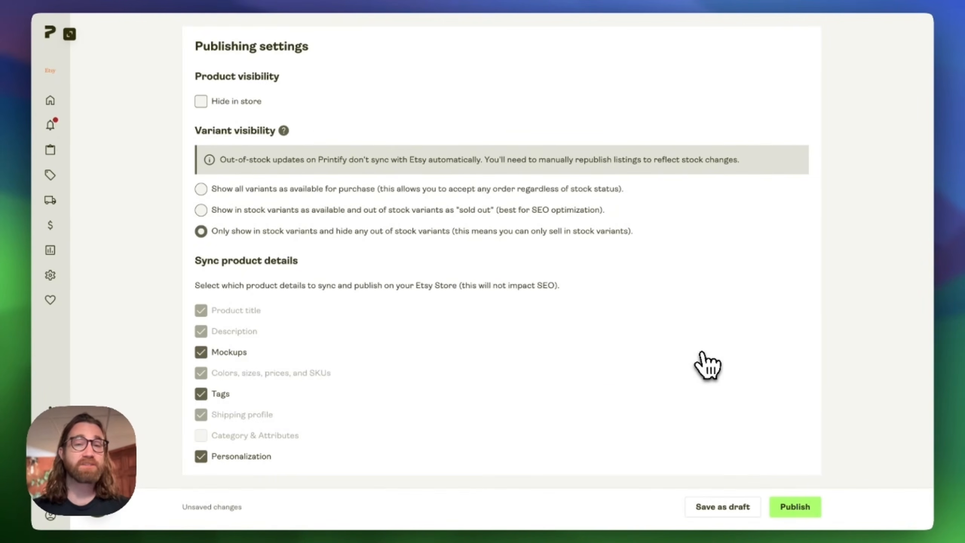
scroll(703, 359, up, 15)
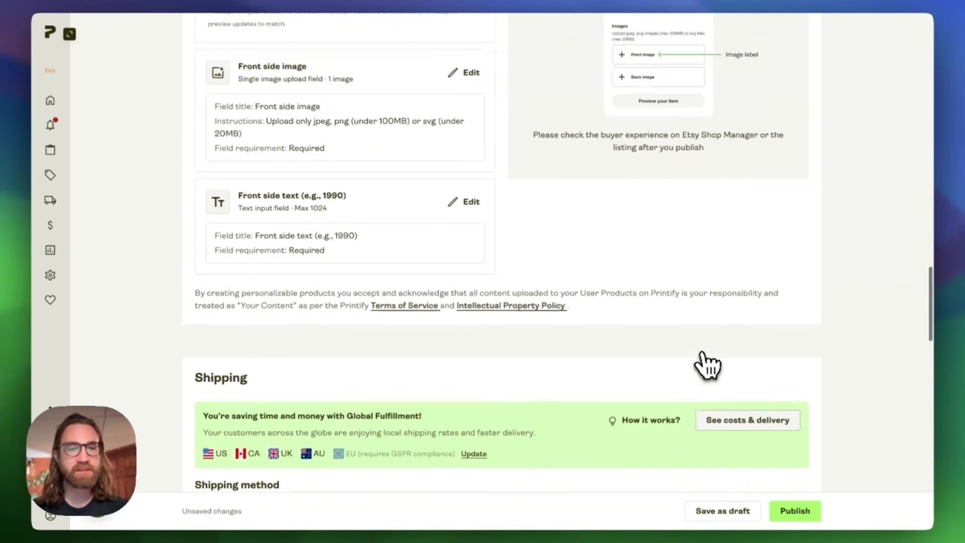
scroll(704, 357, up, 15)
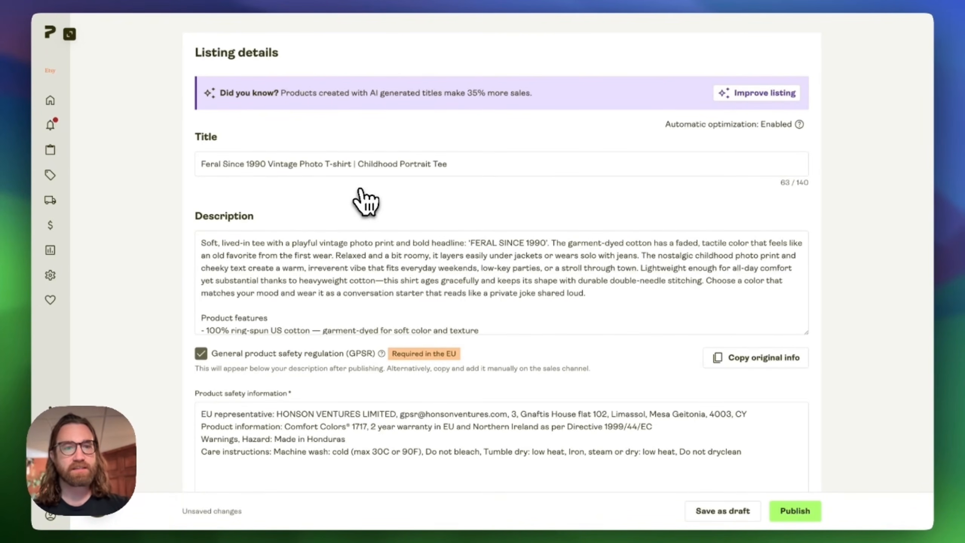
- Rename the listing title to "Custom Feral Since 1990 Vintage Photo T-shirt | Comfort Colors | Personalized Childhood Portrait Tee Birthday"
click(201, 164)
text(Custom)
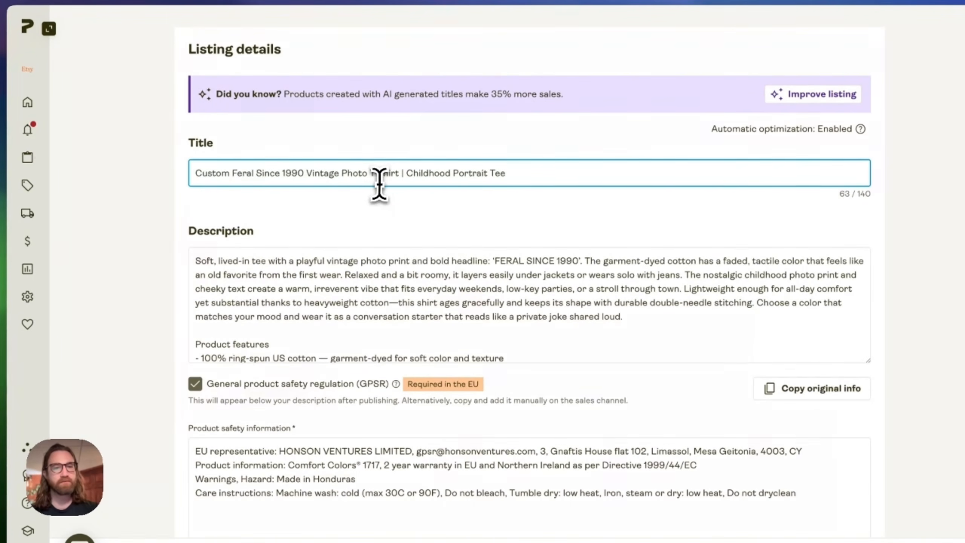
click(402, 174)
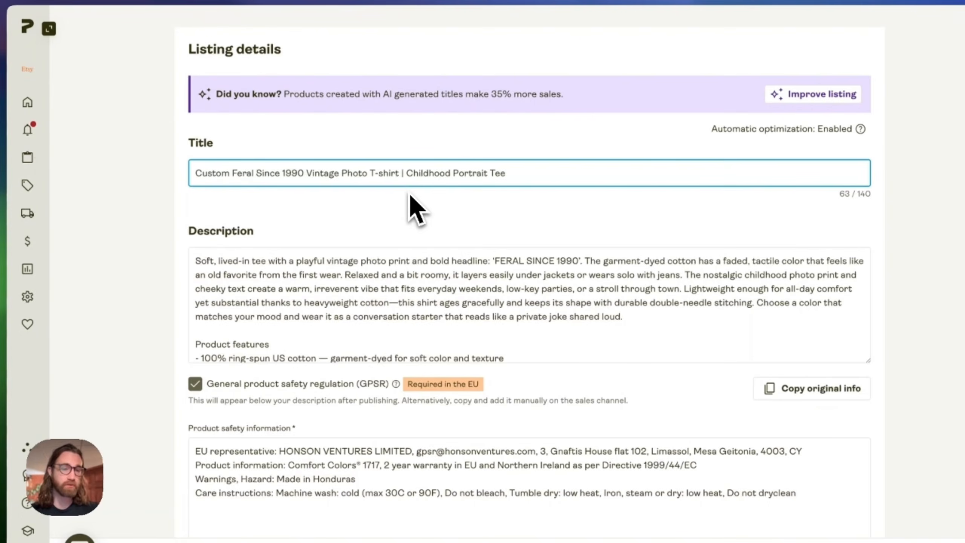
text(Comfort Colors )
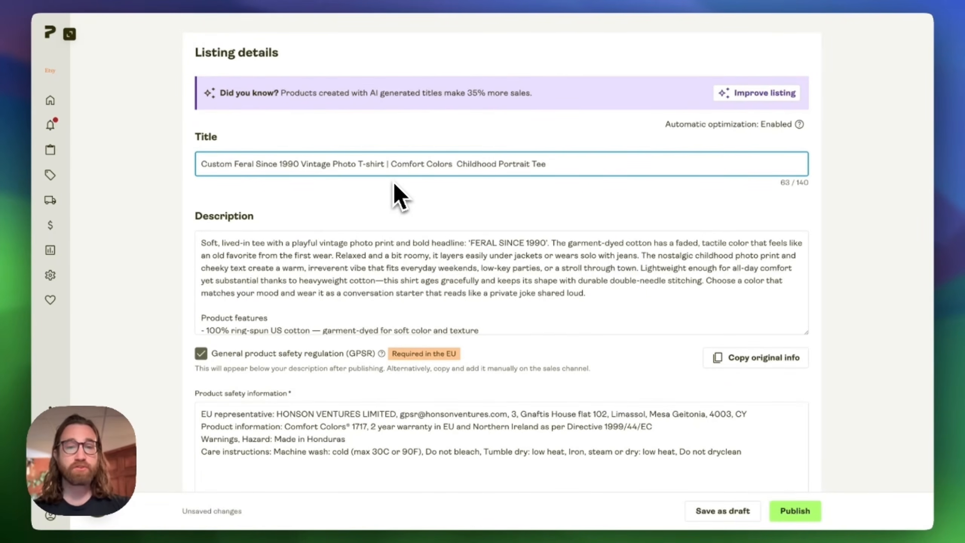
text(| )
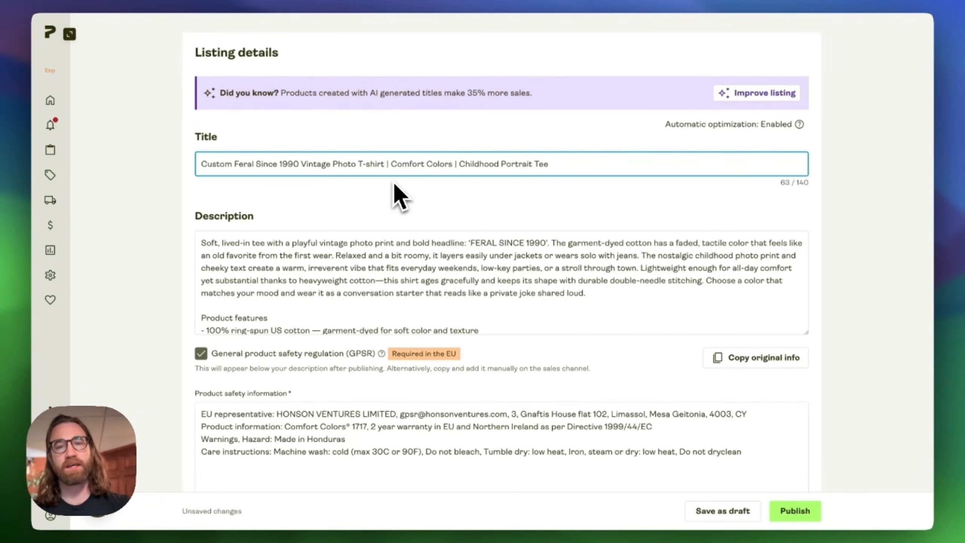
text(Personalized)
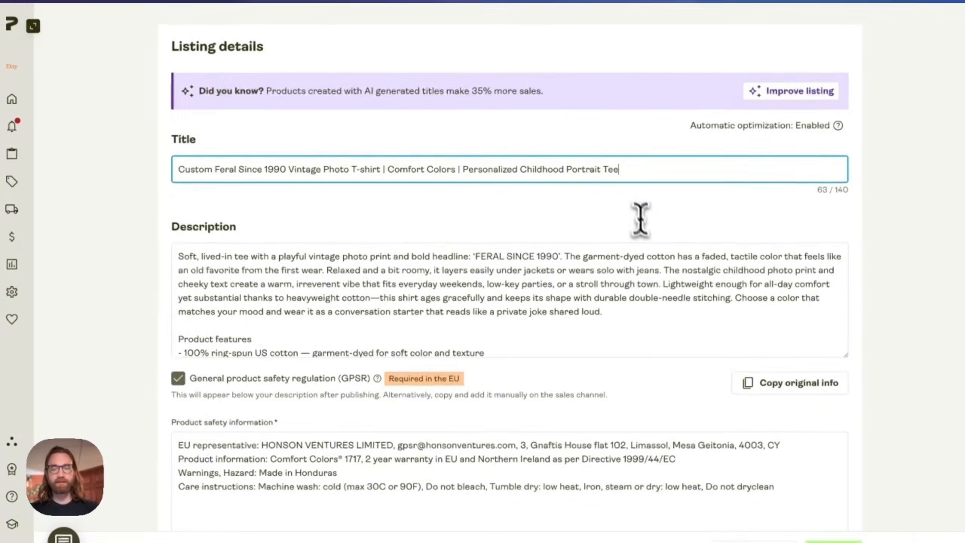
key(End)
text(Birthday)
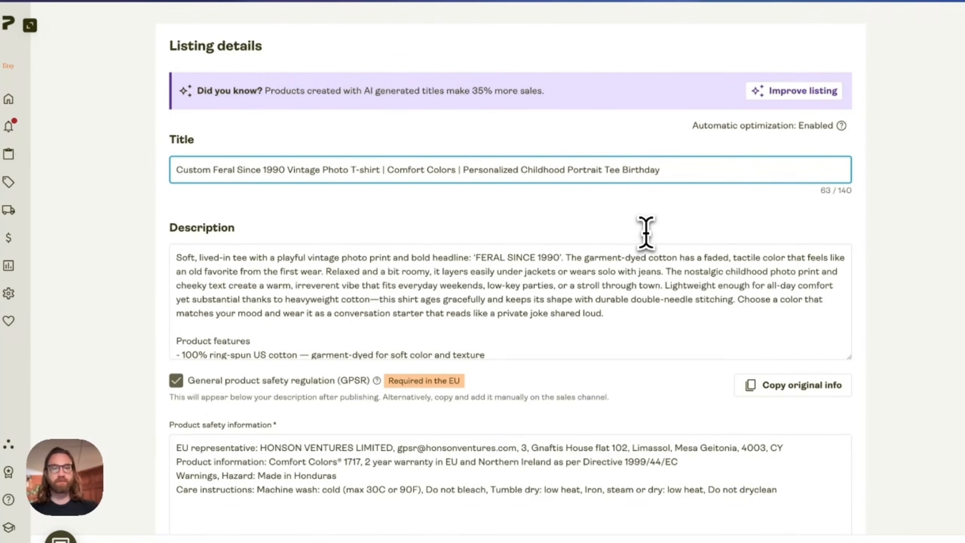
- Publish the T-shirt listing to Etsy
click(648, 221)
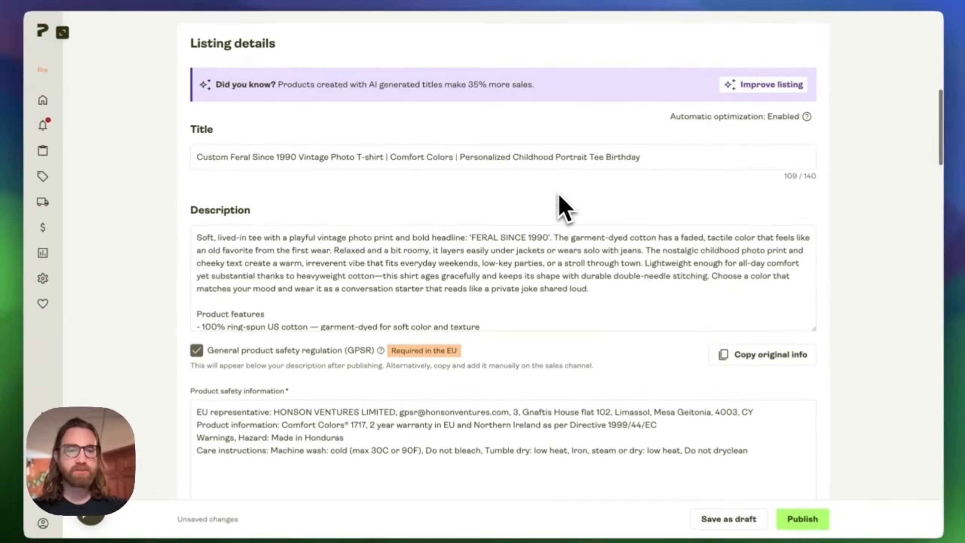
scroll(323, 220, down, 15)
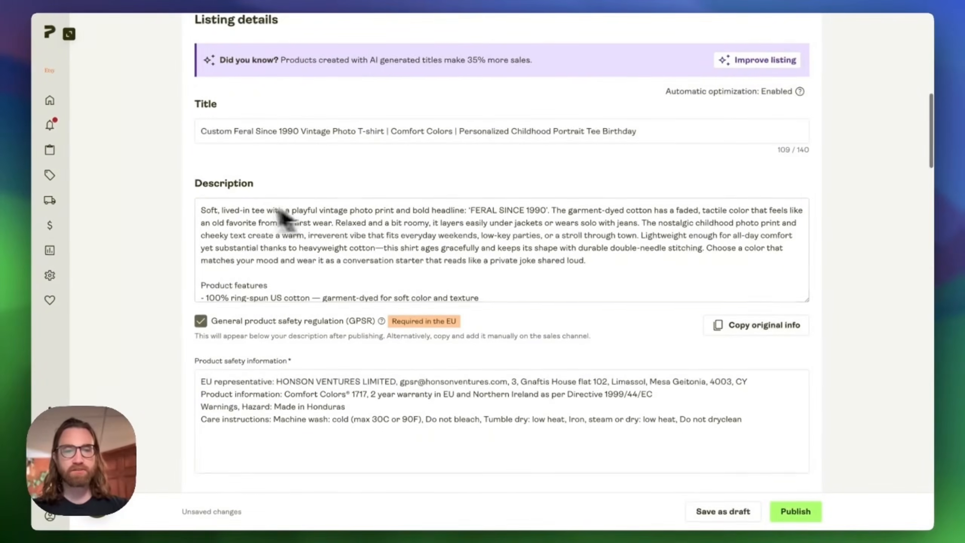
click(794, 514)
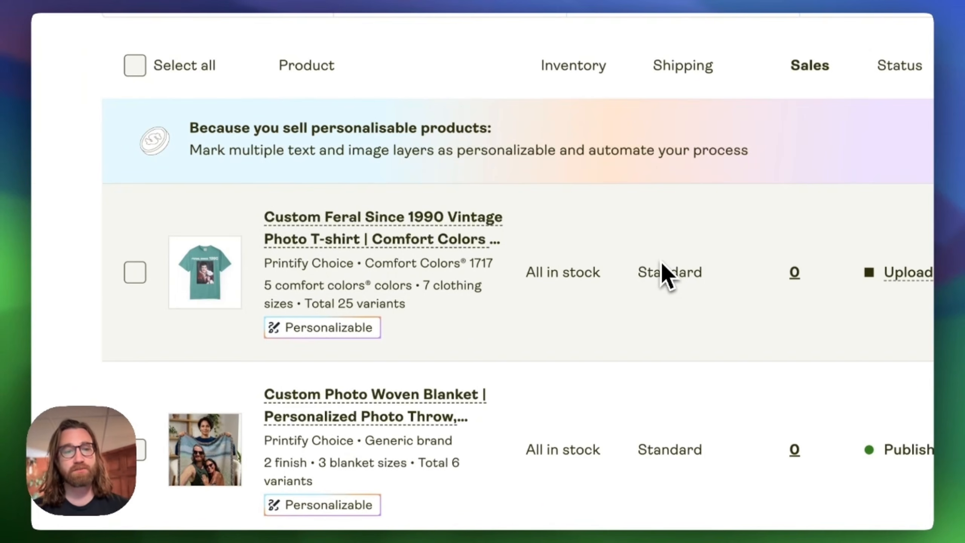
- Open the published T-shirt listing in the Etsy store and browse through its mockup images
scroll(663, 262, down, 5)
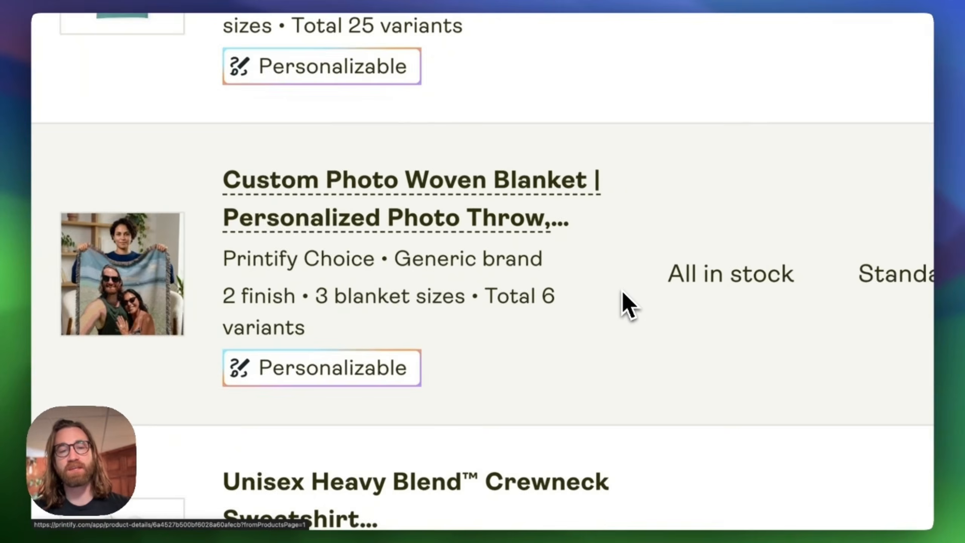
scroll(623, 292, left, 4)
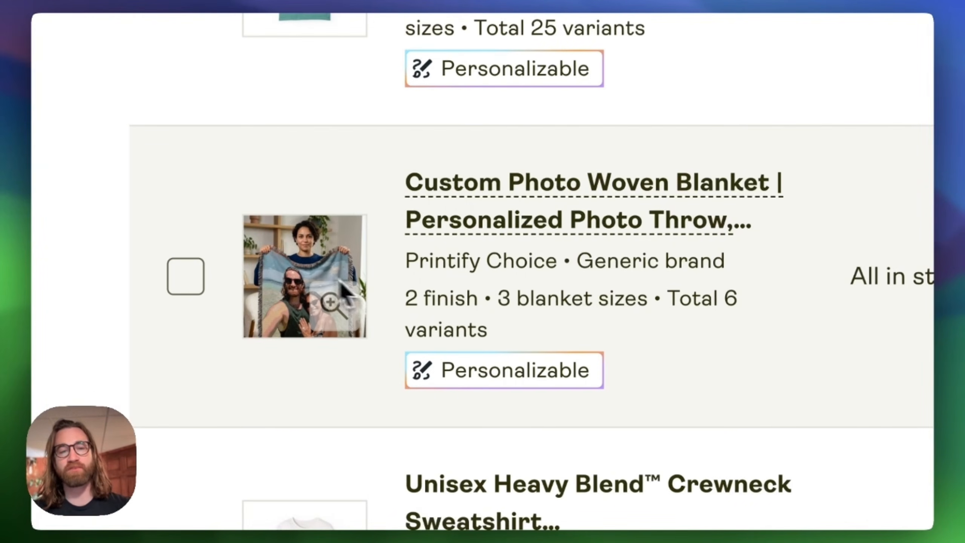
scroll(553, 316, up, 6)
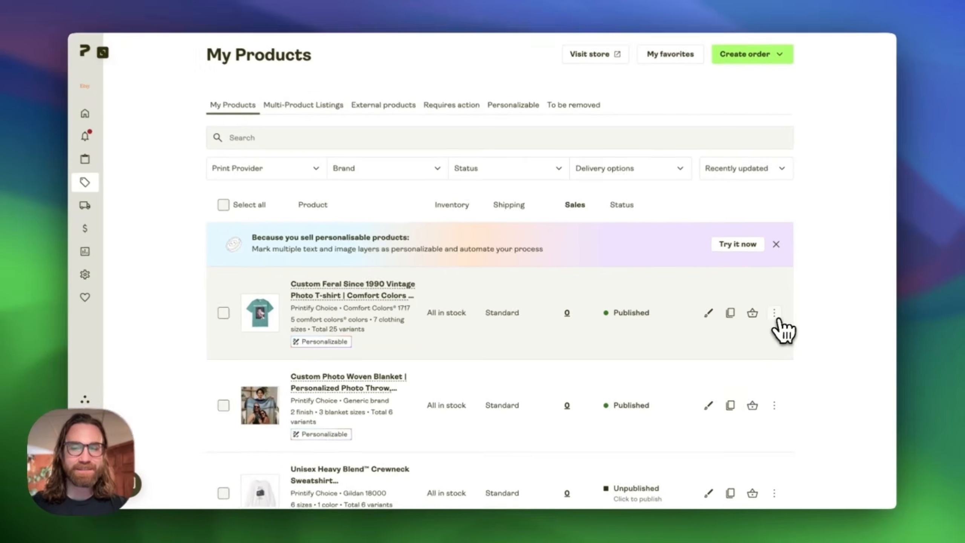
click(772, 314)
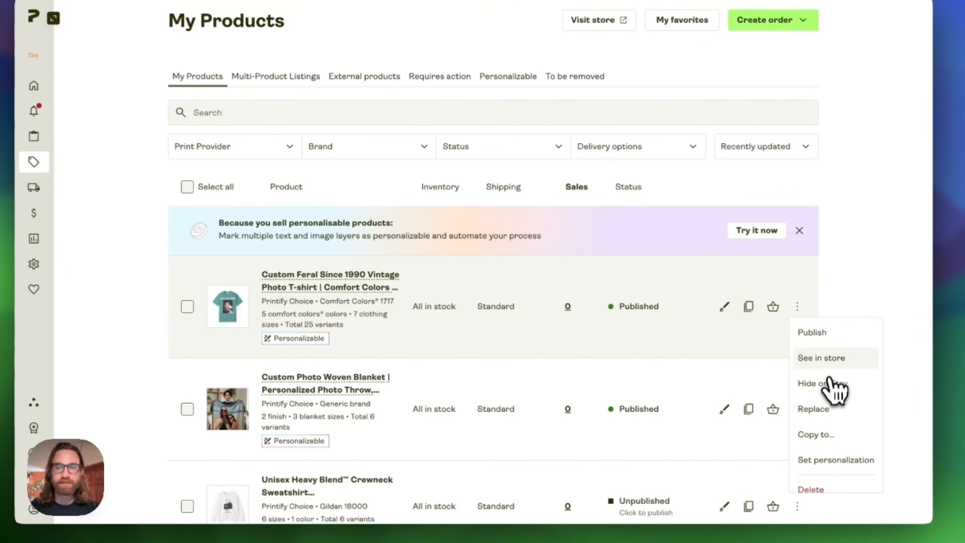
click(823, 362)
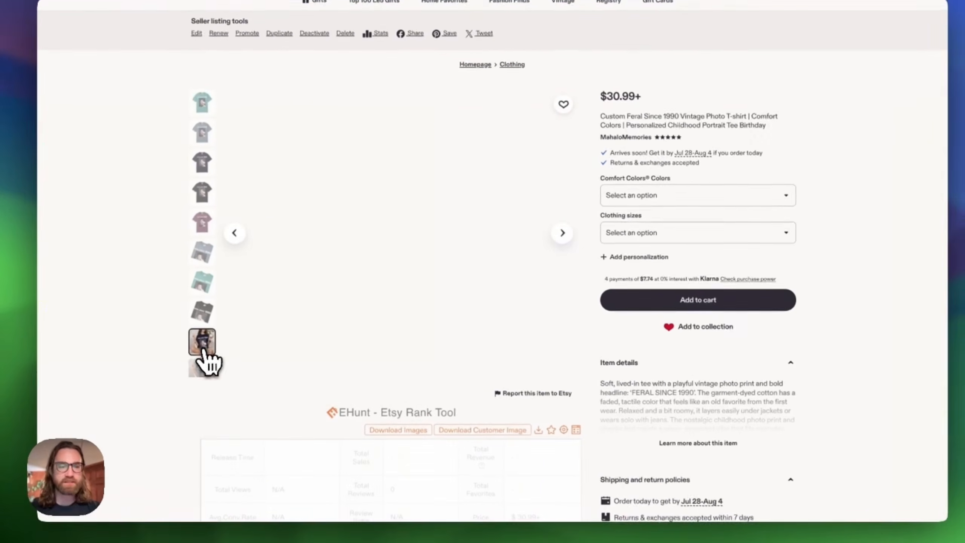
click(218, 343)
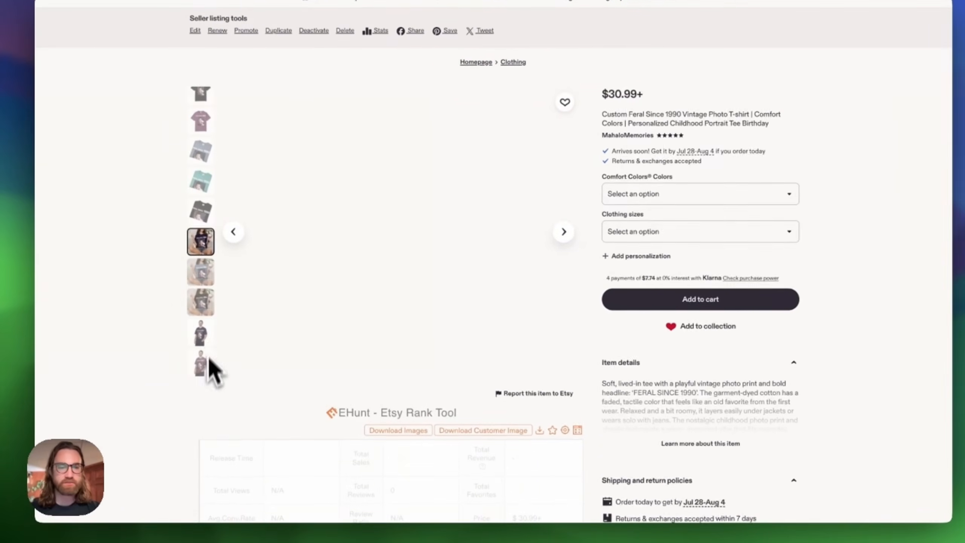
click(205, 276)
click(200, 304)
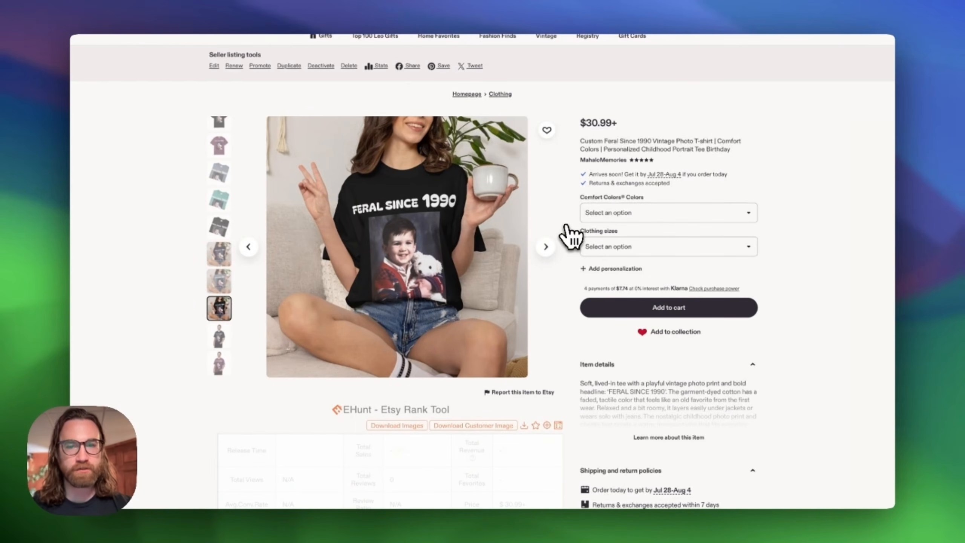
- Personalize the item in Black, size L, with an uploaded photo and the year 1992, then preview it
click(601, 269)
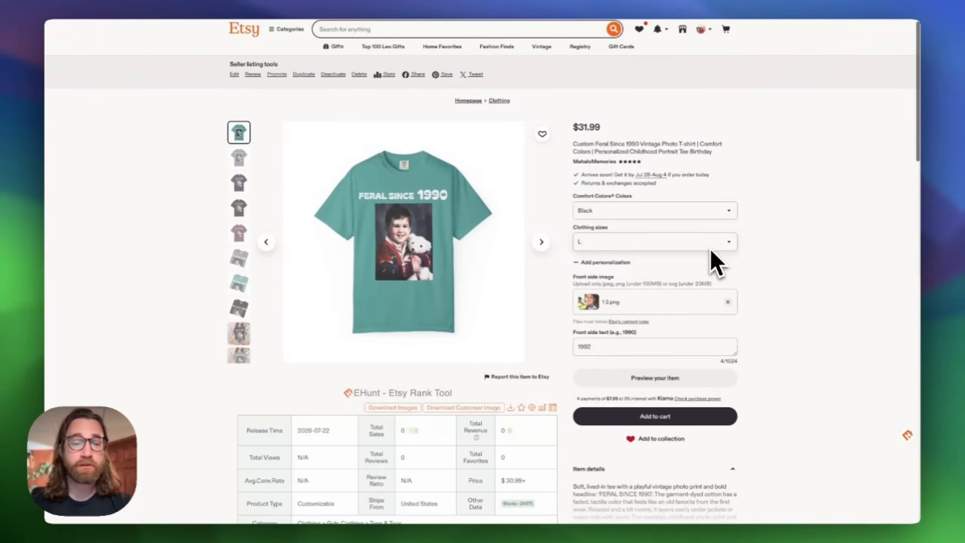
scroll(492, 319, down, 3)
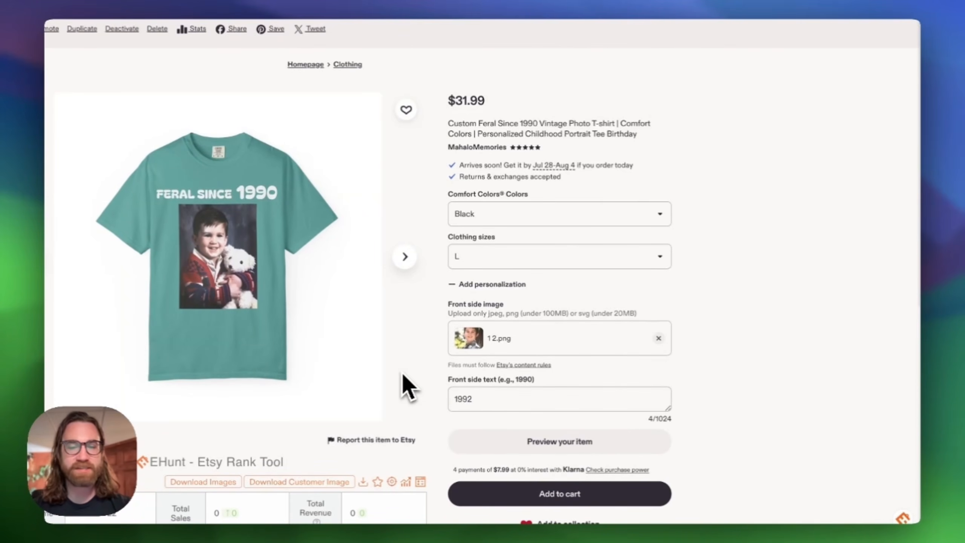
scroll(466, 376, up, 3)
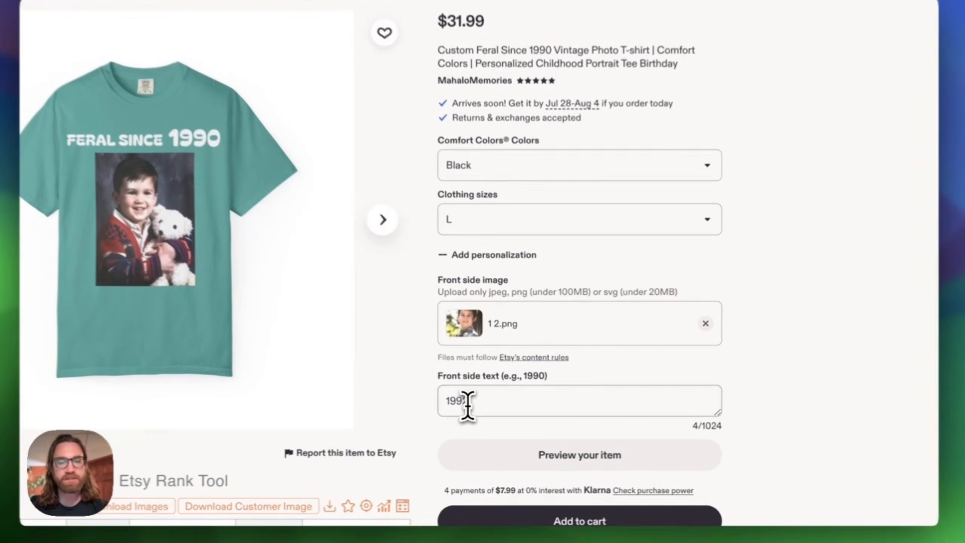
double_click(459, 404)
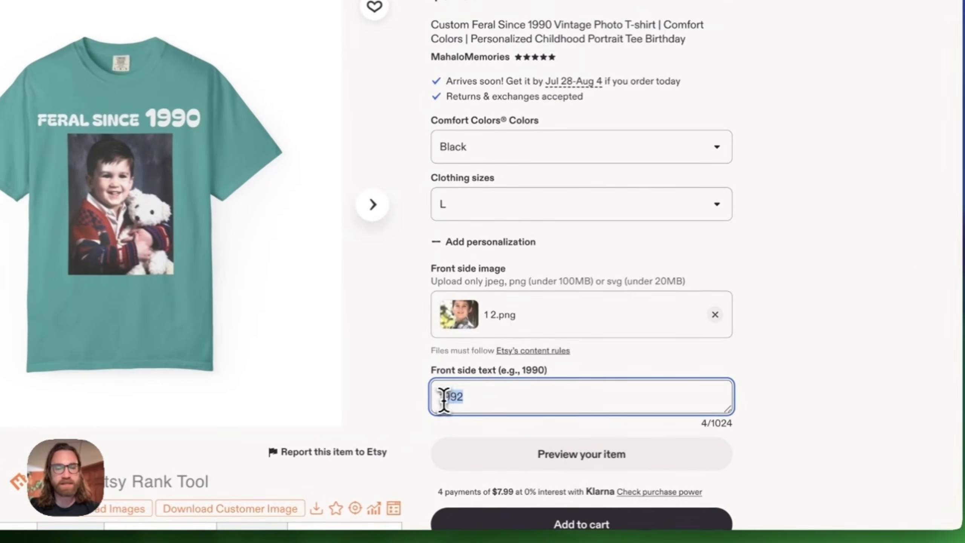
click(593, 467)
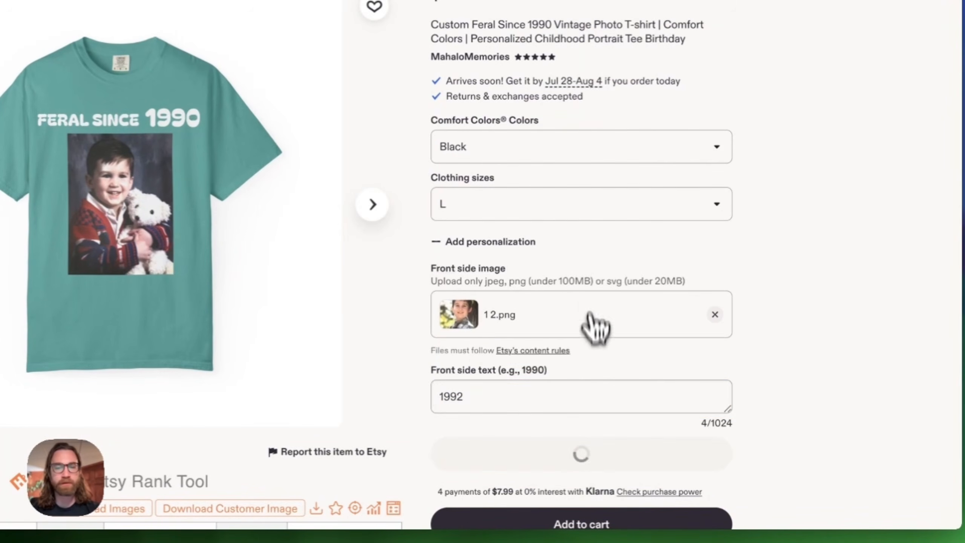